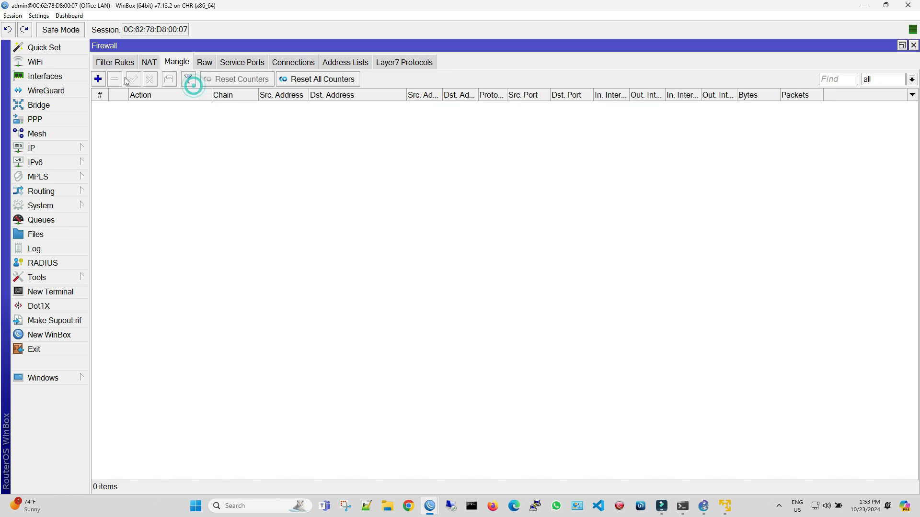
- Start a new prerouting mangle rule with destination address 172.31.17.0/24
left_click(98, 79)
left_click(111, 124)
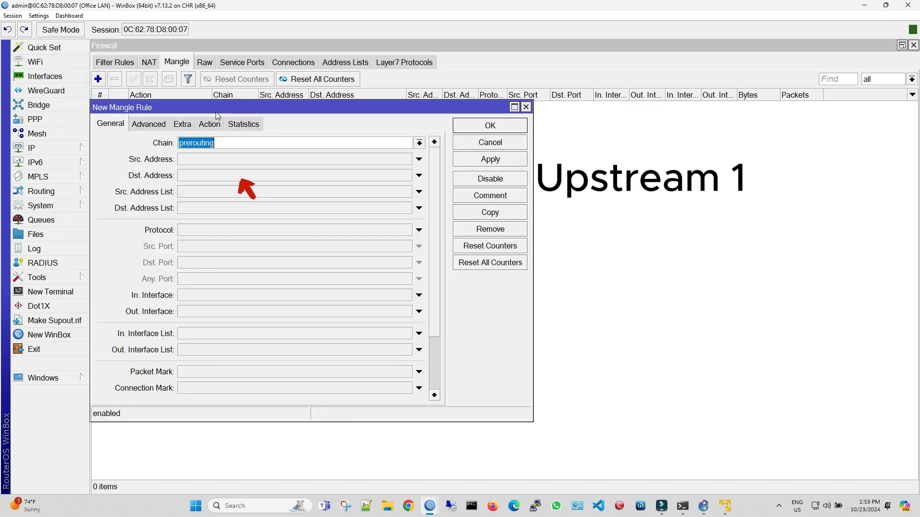
left_click(198, 176)
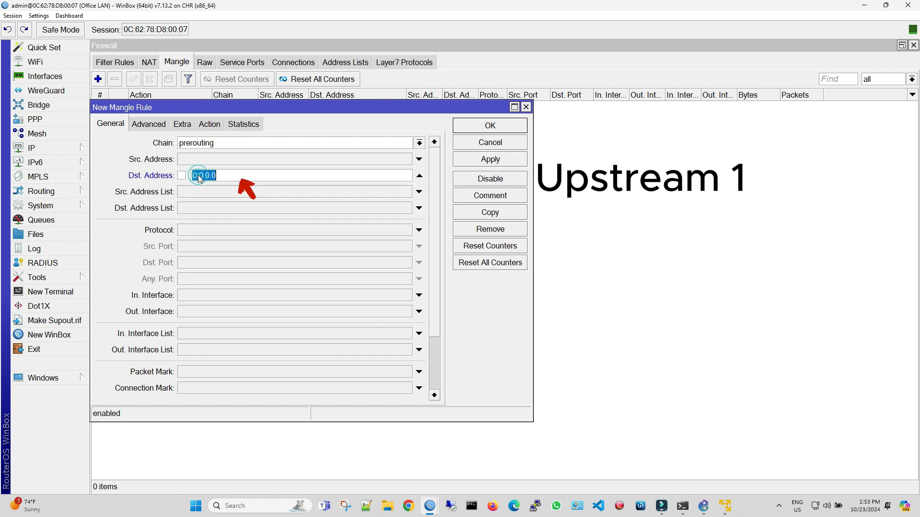
type("172.31.17.0/24")
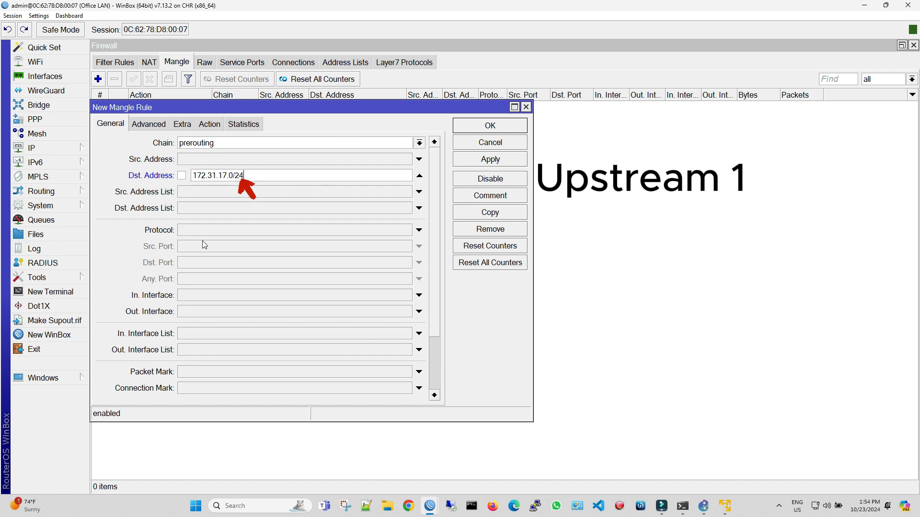
- Set the rule's incoming interface to ether3, keep the accept action and save the rule
left_click(217, 296)
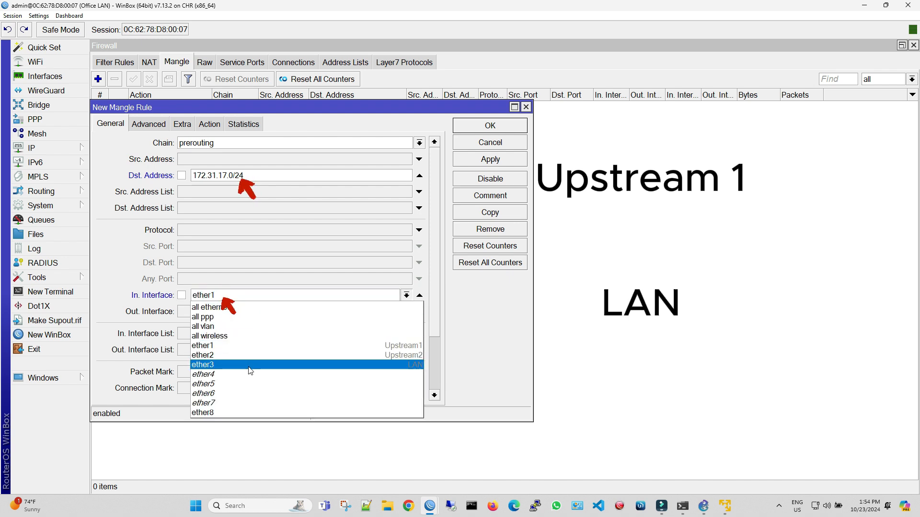
left_click(246, 365)
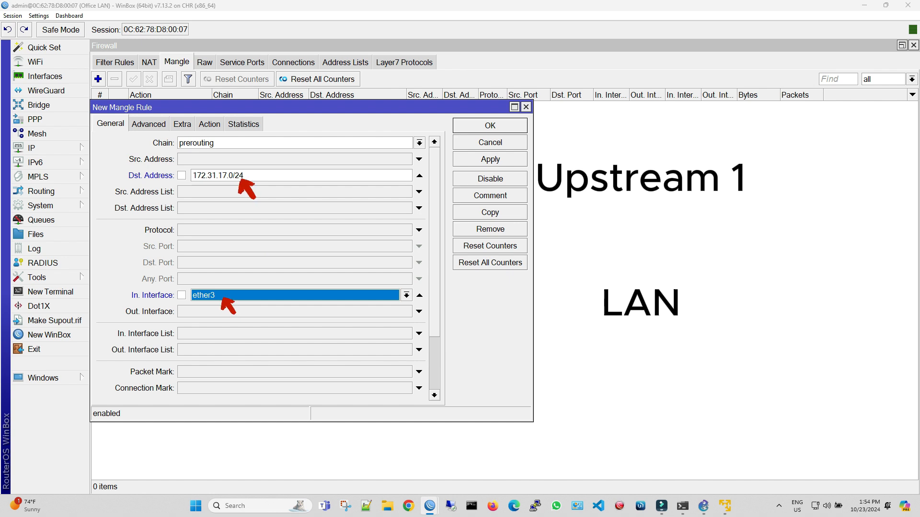
left_click(220, 126)
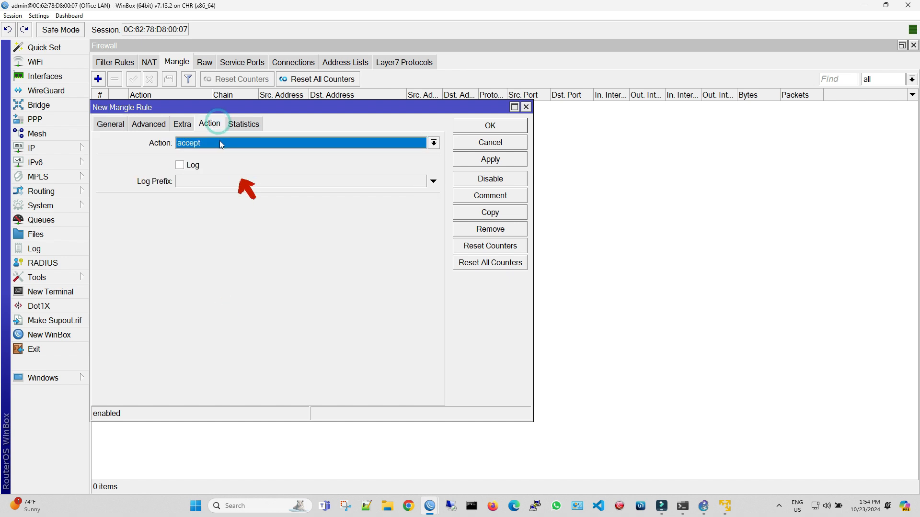
left_click(484, 162)
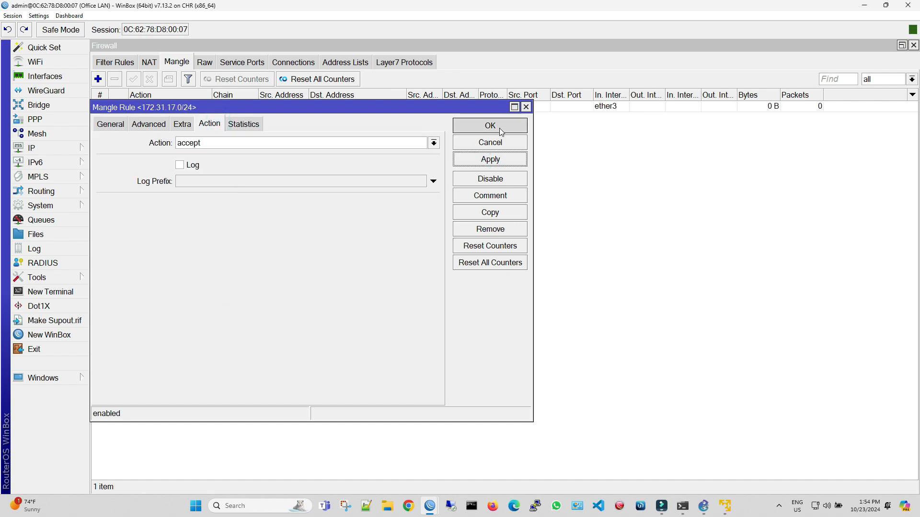
left_click(490, 126)
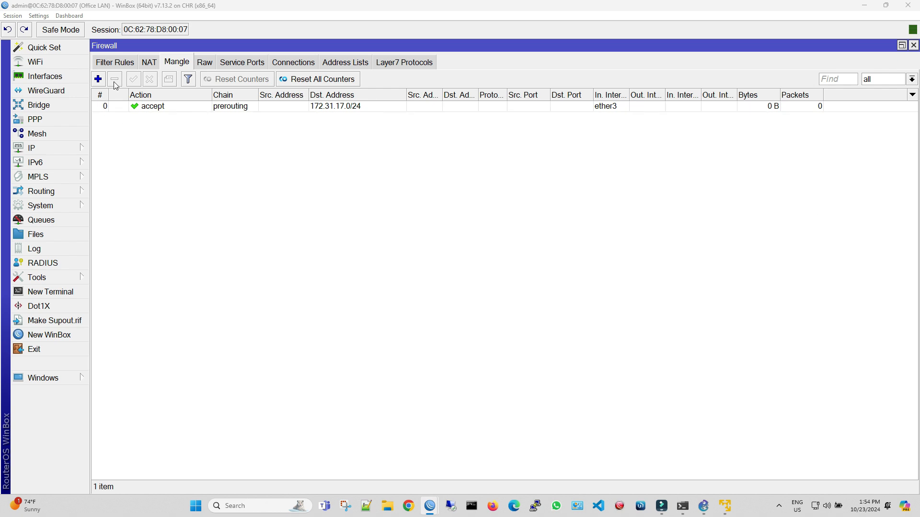
- Start another prerouting mangle rule with destination address 172.31.250.0/24
left_click(97, 79)
left_click(116, 123)
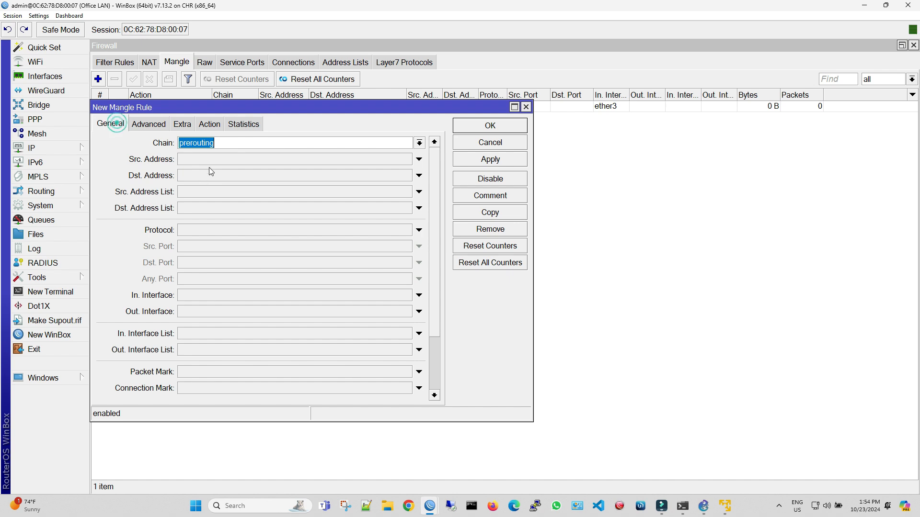
left_click(208, 180)
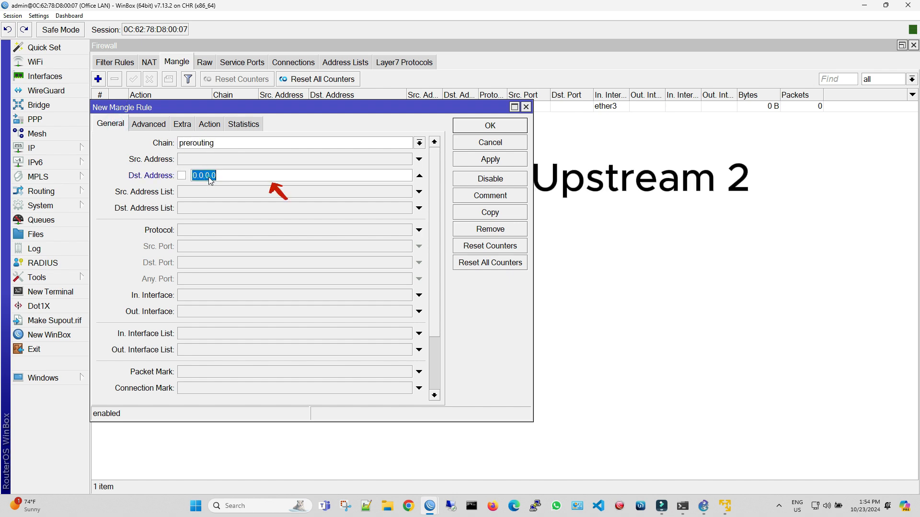
type("172.31.250.0/24")
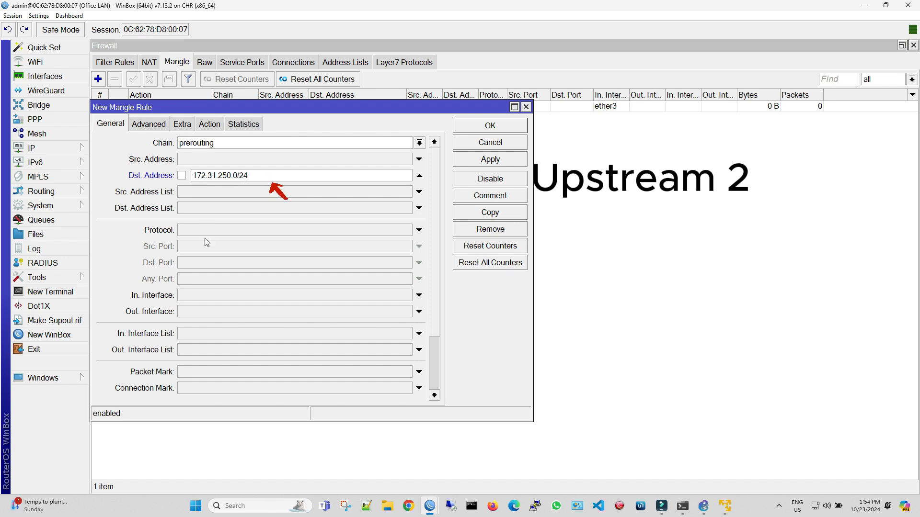
- Set the incoming interface of the 172.31.250.0/24 rule to ether3 and save it with the accept action
left_click(217, 295)
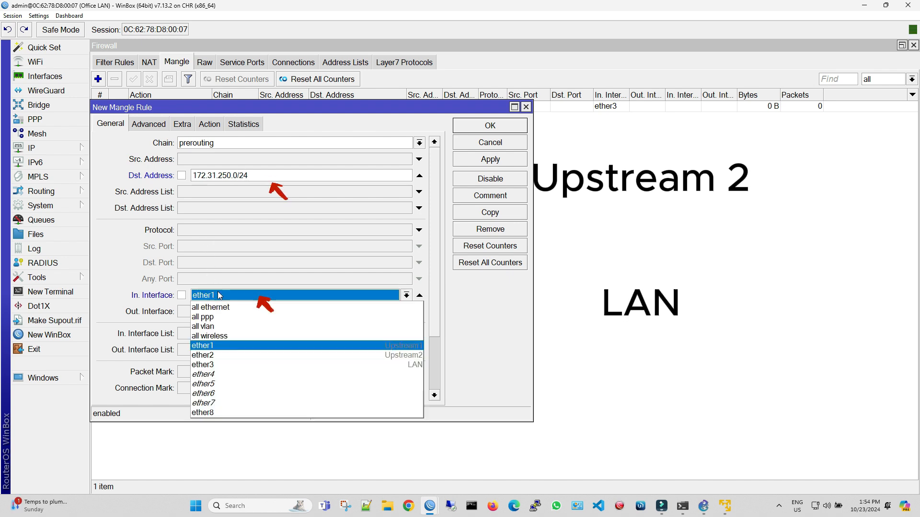
left_click(245, 360)
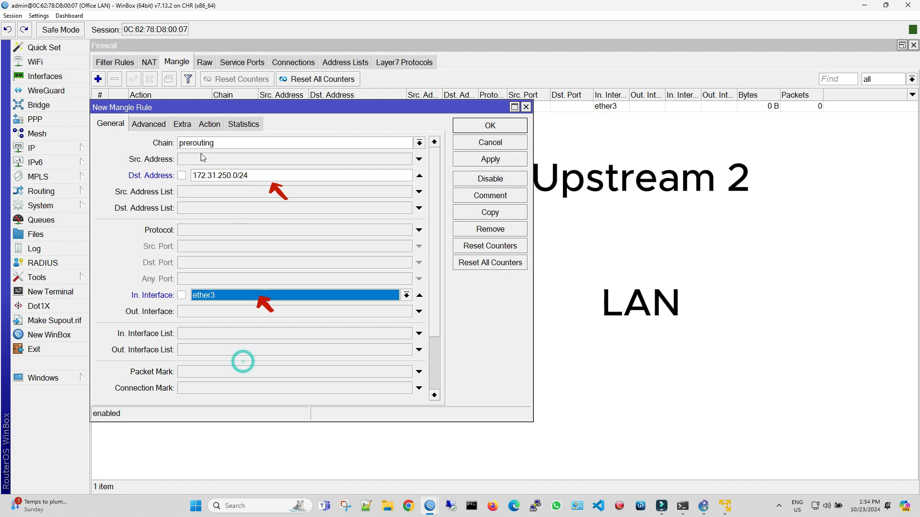
left_click(207, 124)
left_click(485, 159)
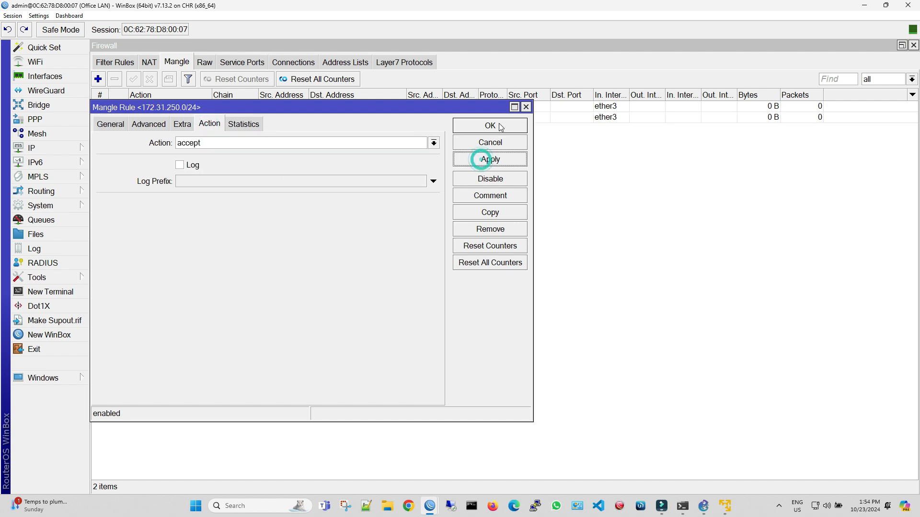
left_click(496, 125)
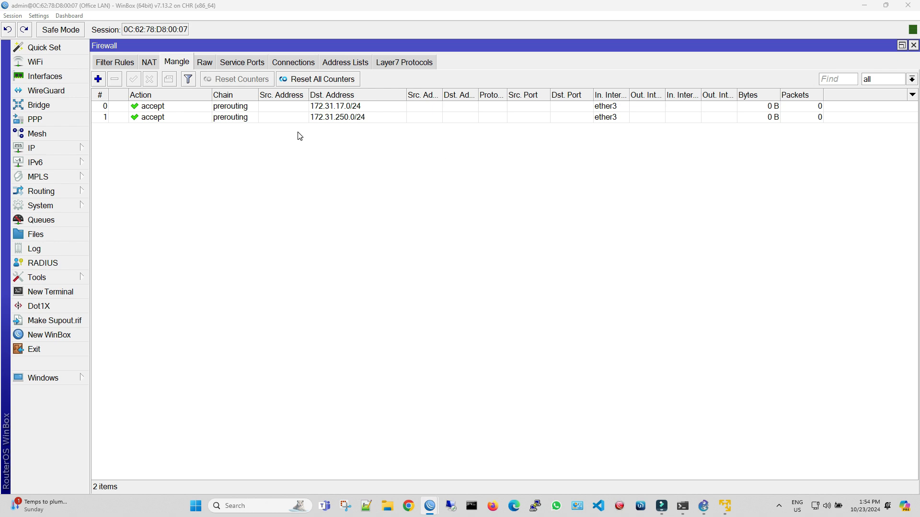
- Add a prerouting mangle rule that accepts traffic to destination address 192.168.88.0/24
left_click(98, 79)
left_click(119, 126)
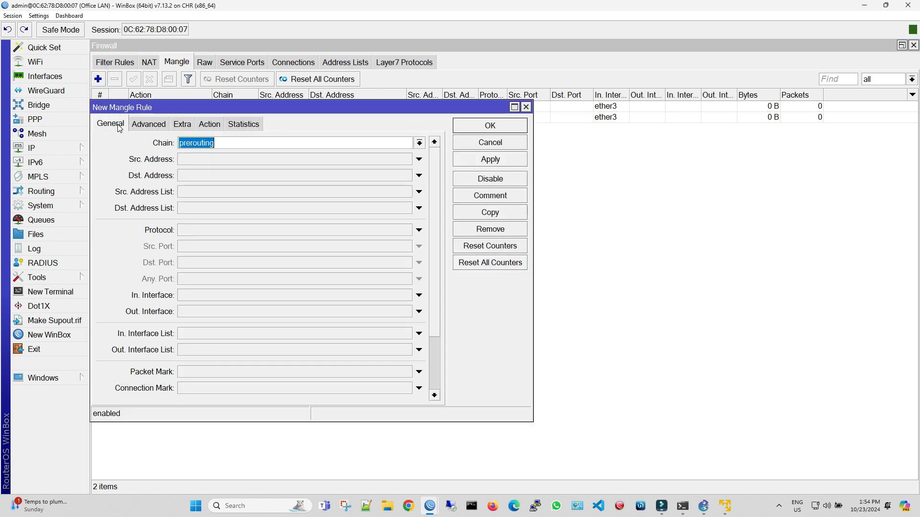
left_click(222, 181)
type("192.16")
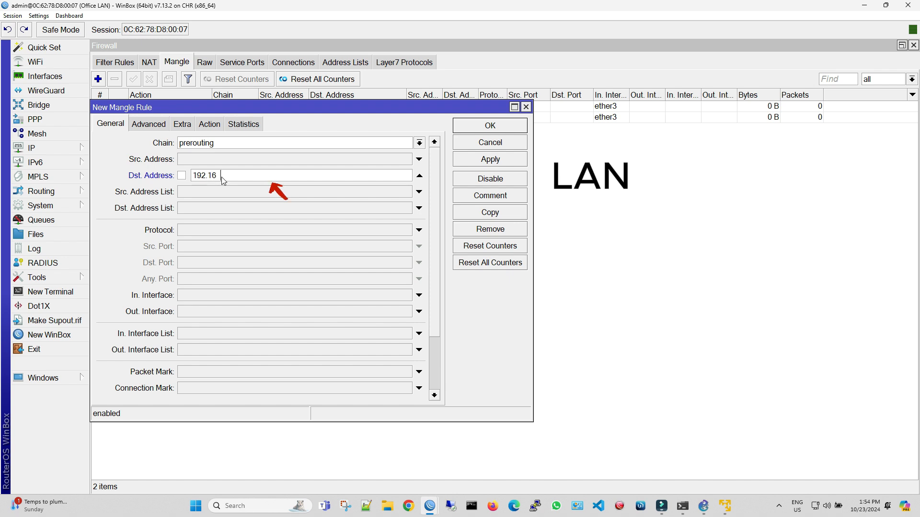
type("8.88.0/24")
left_click(489, 160)
left_click(491, 125)
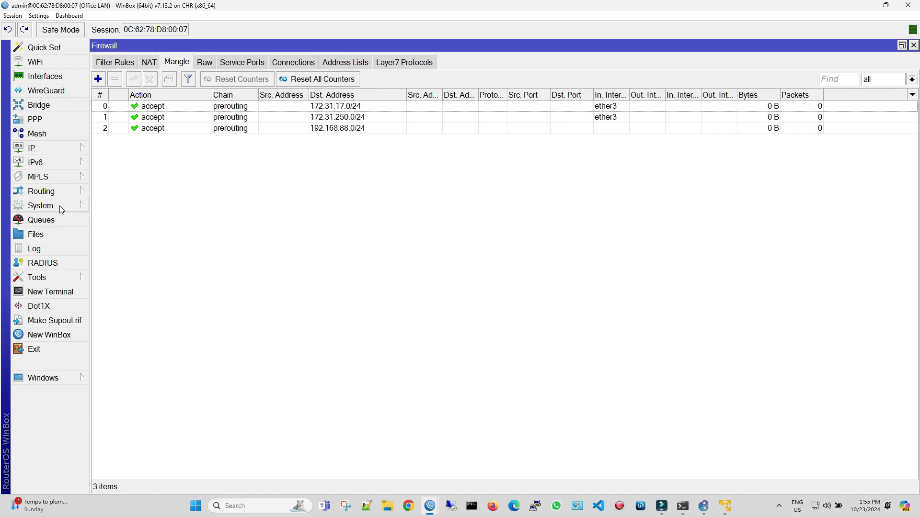
- Create a routing table named UP-1 with FIB enabled
left_click(53, 192)
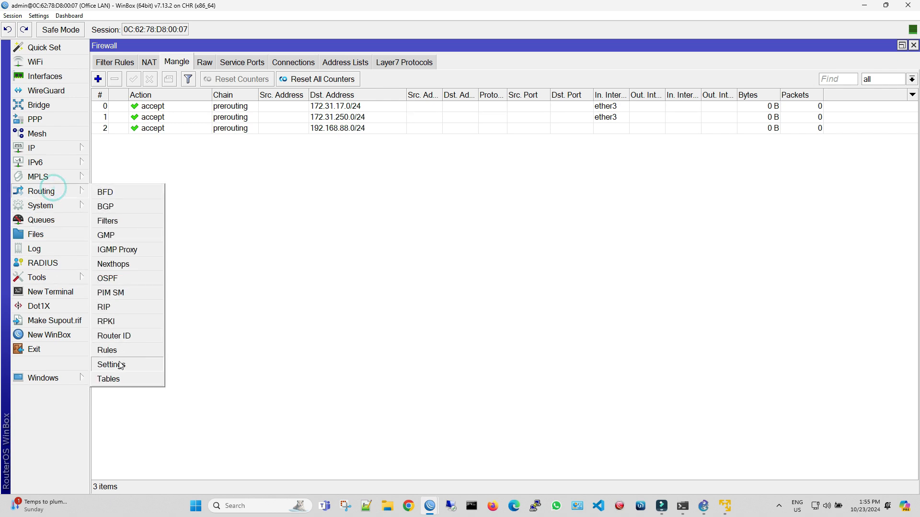
left_click(119, 378)
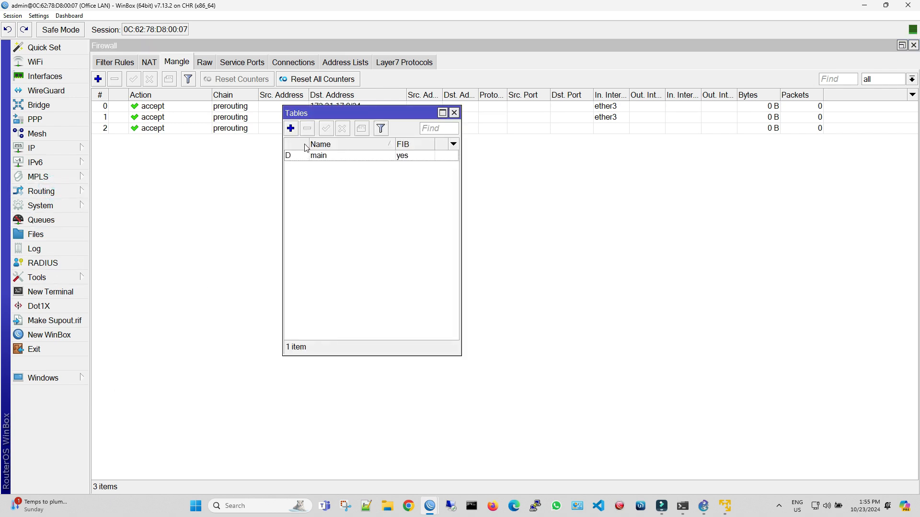
left_click(291, 128)
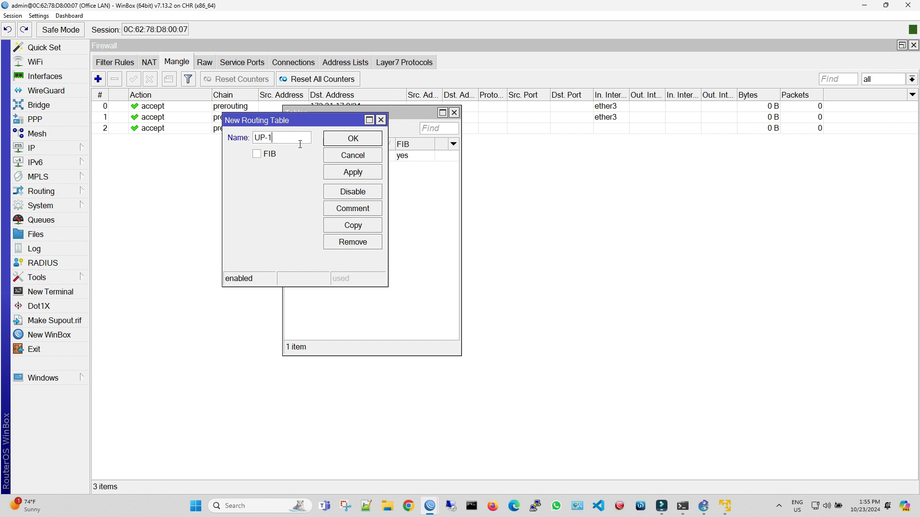
left_click(257, 154)
left_click(352, 172)
- Copy the UP-1 routing table as UP-2 with FIB enabled, save both and close the routing tables list
left_click(353, 225)
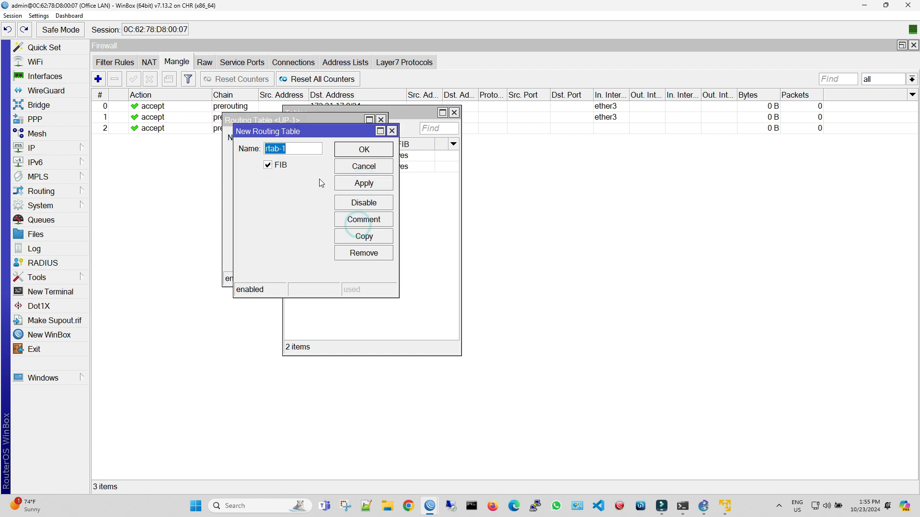
key("BackSpace")
type("UP-2")
left_click(351, 185)
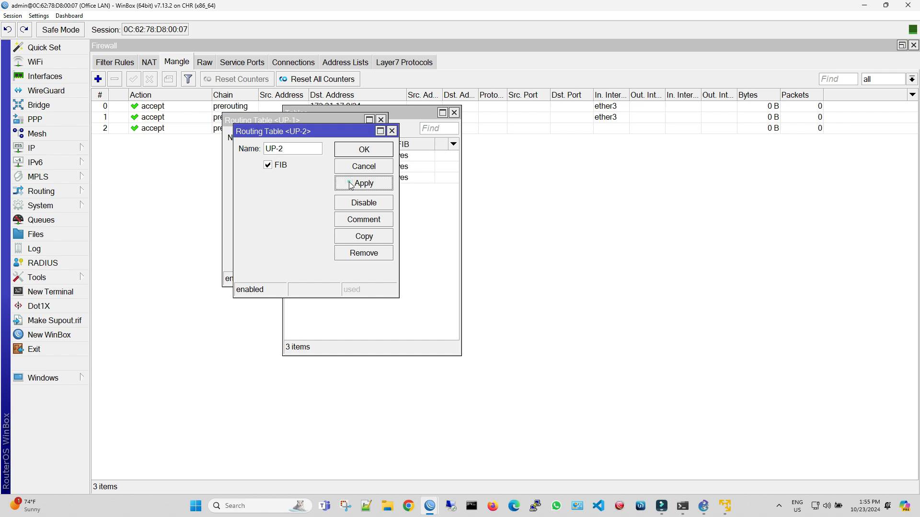
left_click(364, 148)
left_click(353, 138)
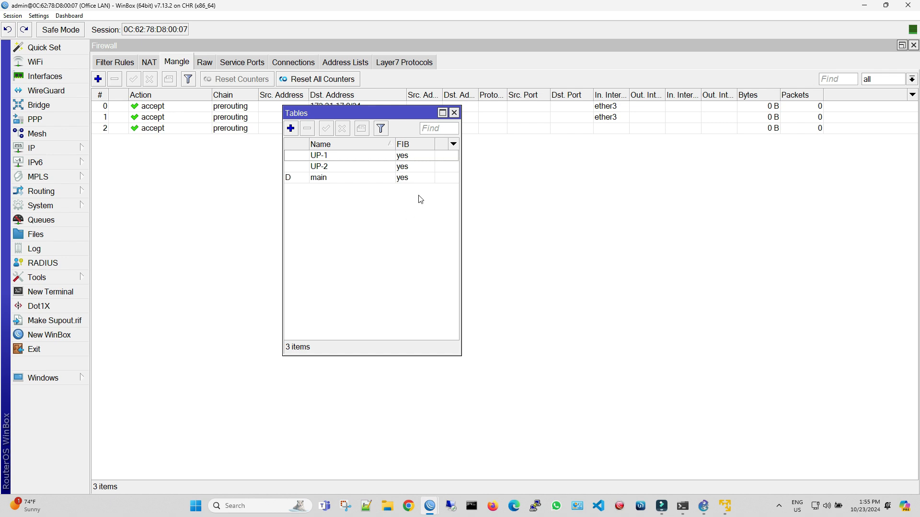
left_click(453, 114)
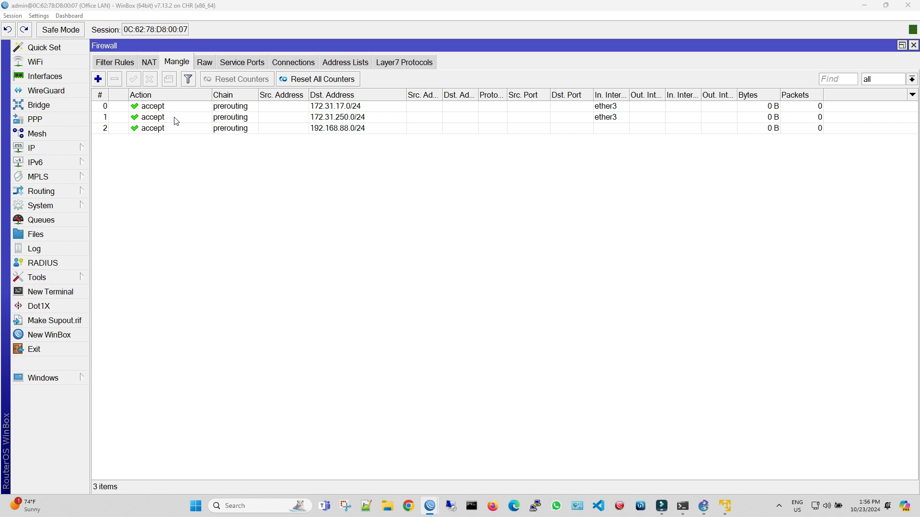
- Start a new prerouting mangle rule with ether3 as the incoming interface
left_click(98, 79)
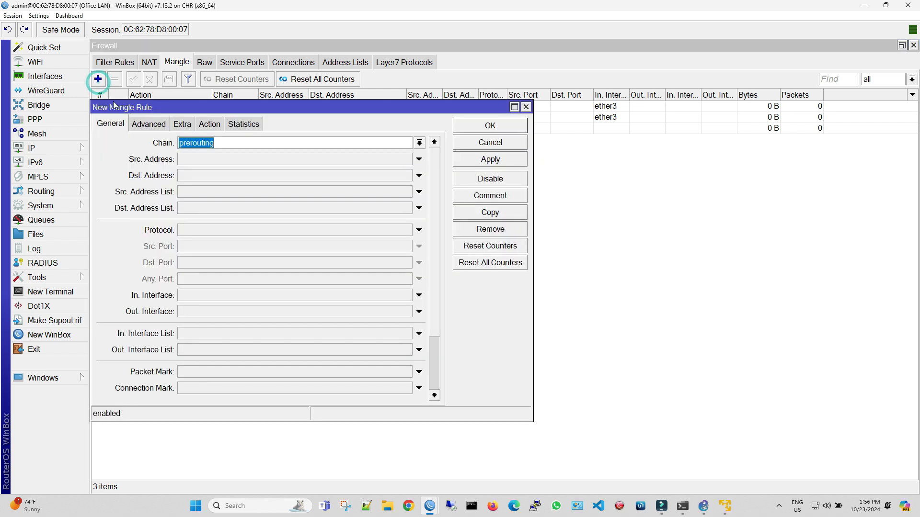
left_click(208, 298)
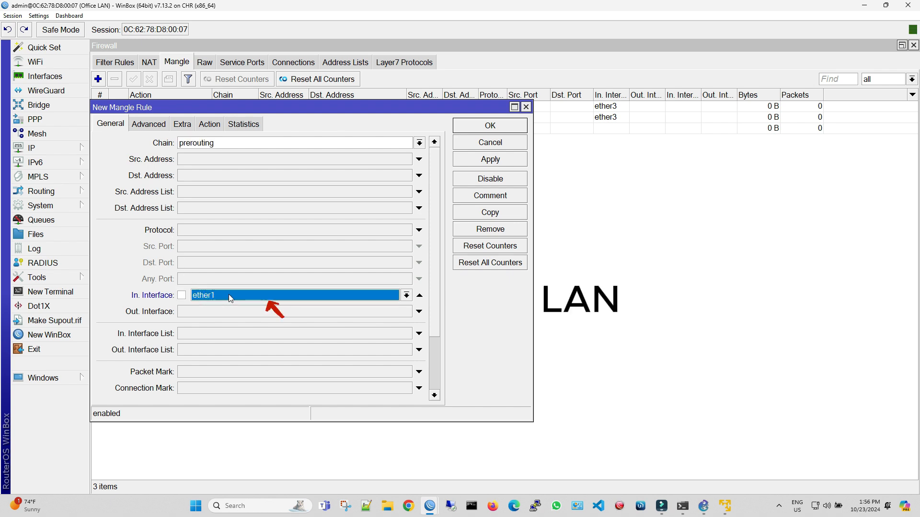
left_click(229, 295)
left_click(228, 365)
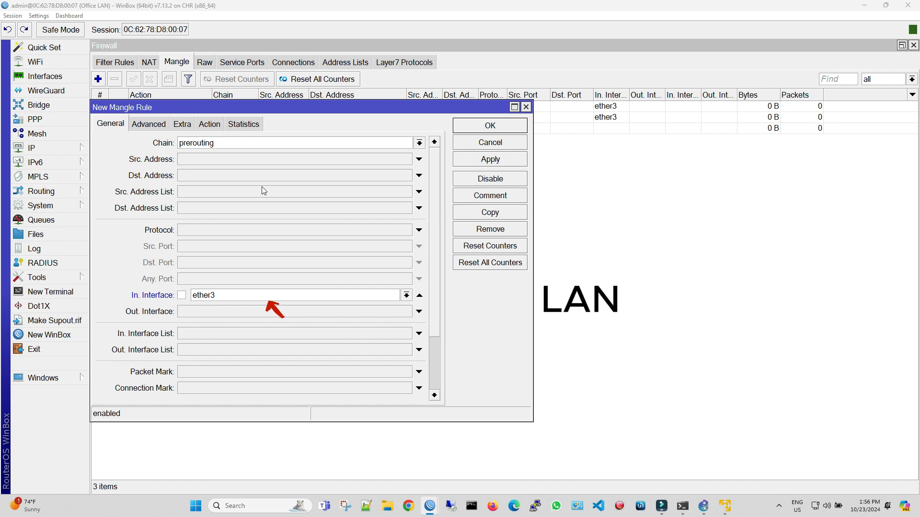
- Set the rule's per connection classifier to both addresses with 2/0
left_click(148, 130)
left_click(149, 125)
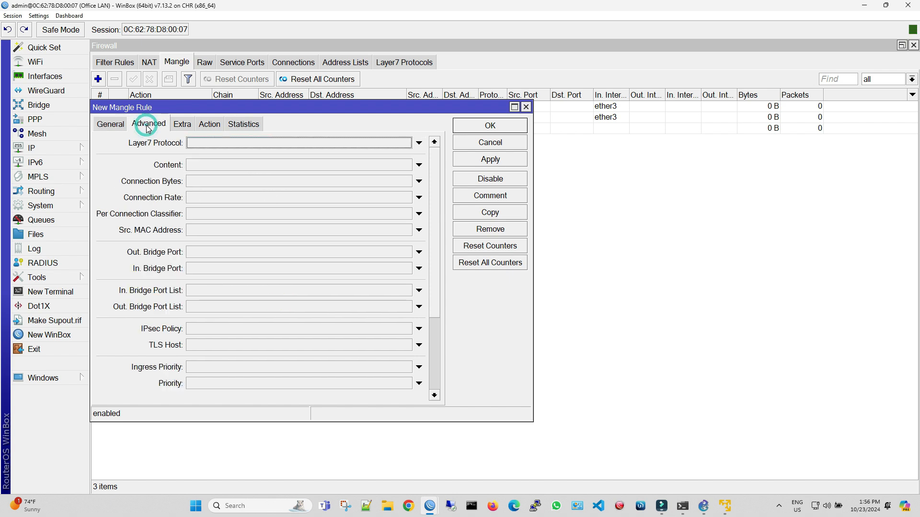
left_click(211, 213)
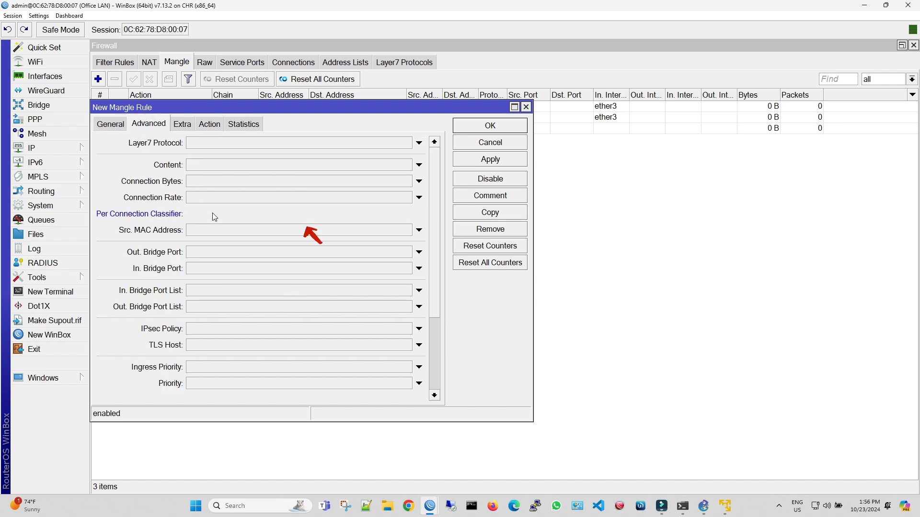
left_click(298, 214)
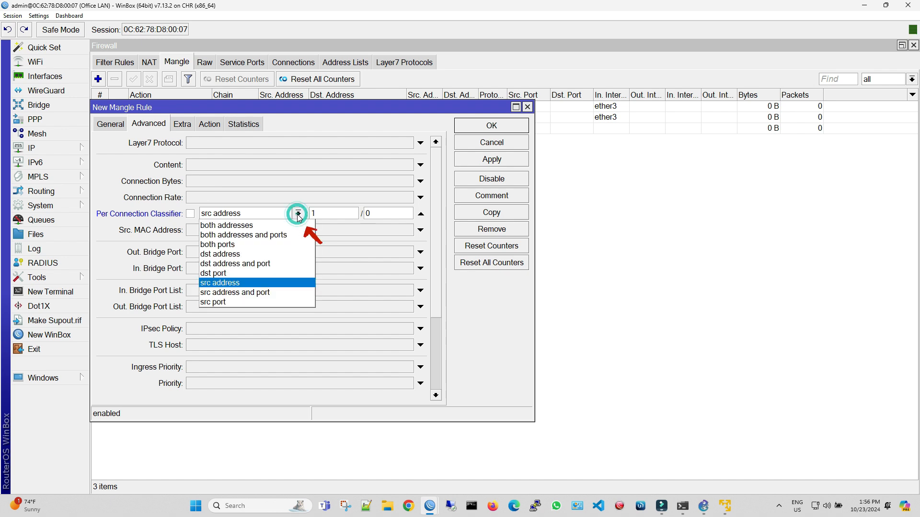
left_click(295, 225)
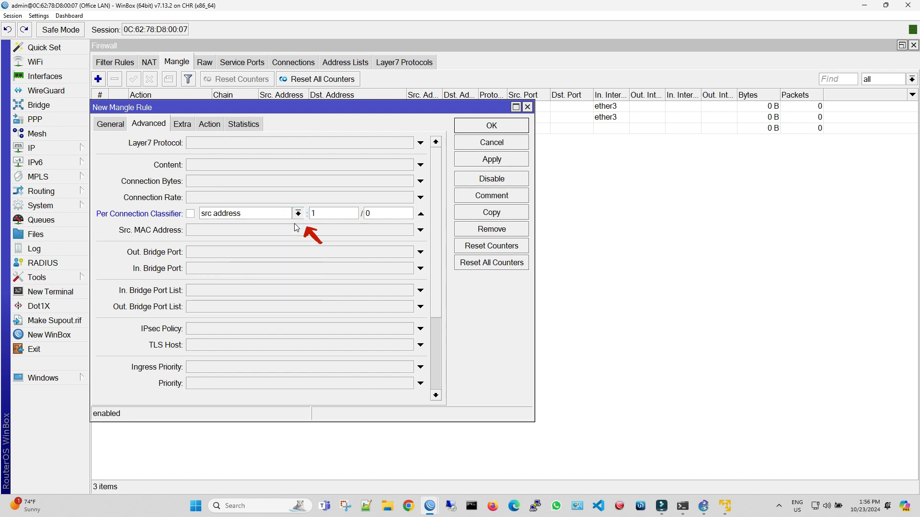
double_click(329, 214)
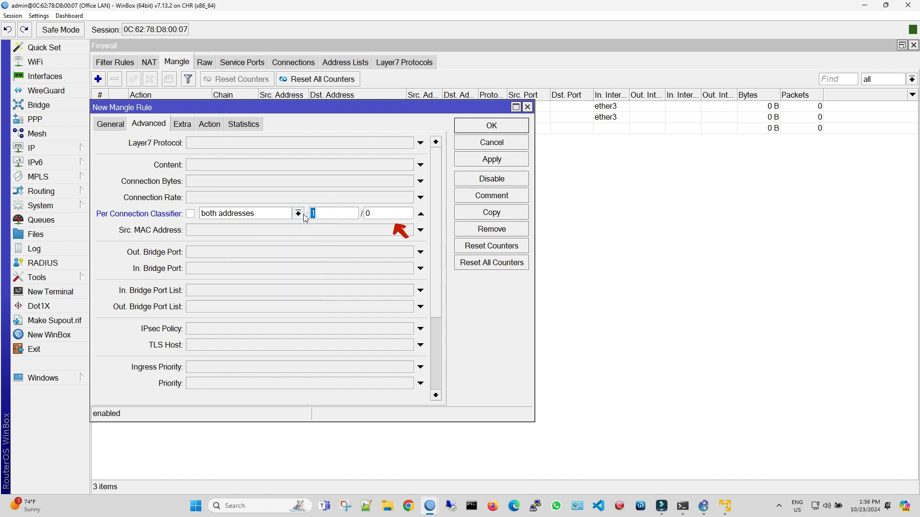
type("2")
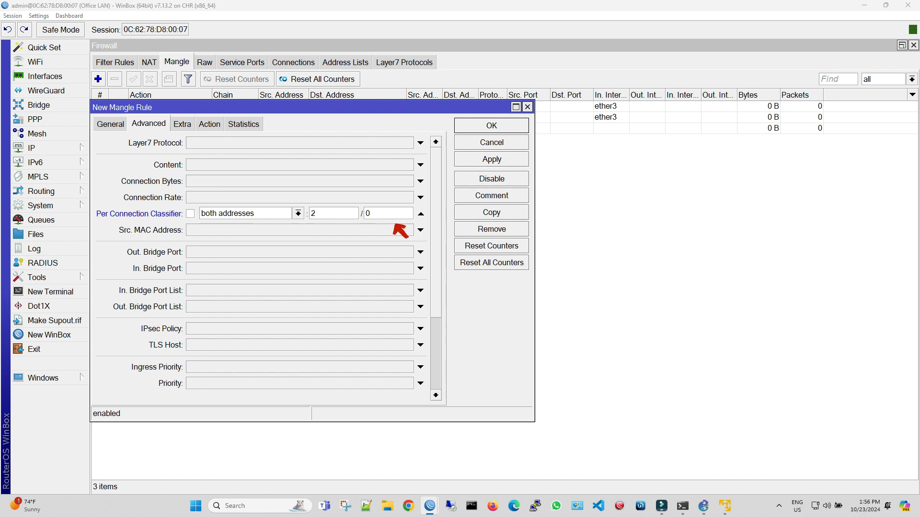
- Set the rule's action to mark connection with the new connection mark Upstream1-Connection, and save the rule
left_click(209, 124)
left_click(218, 142)
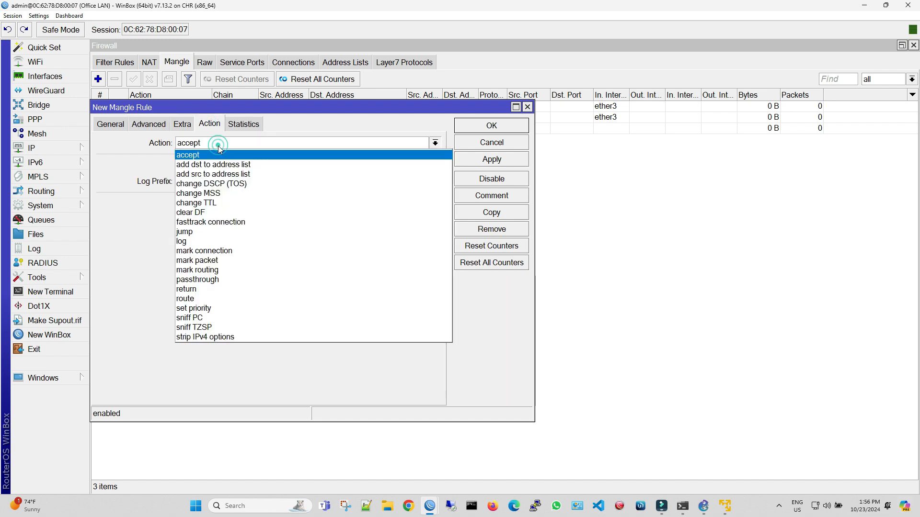
left_click(227, 252)
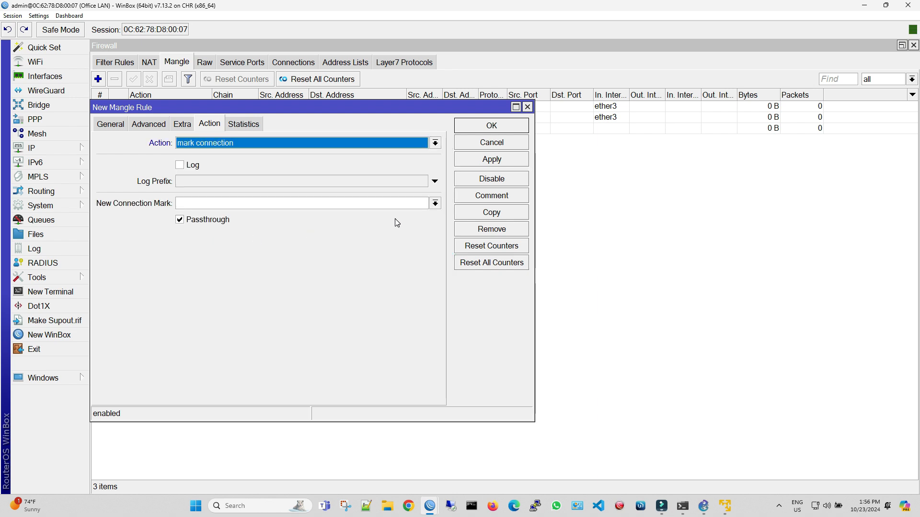
left_click(342, 201)
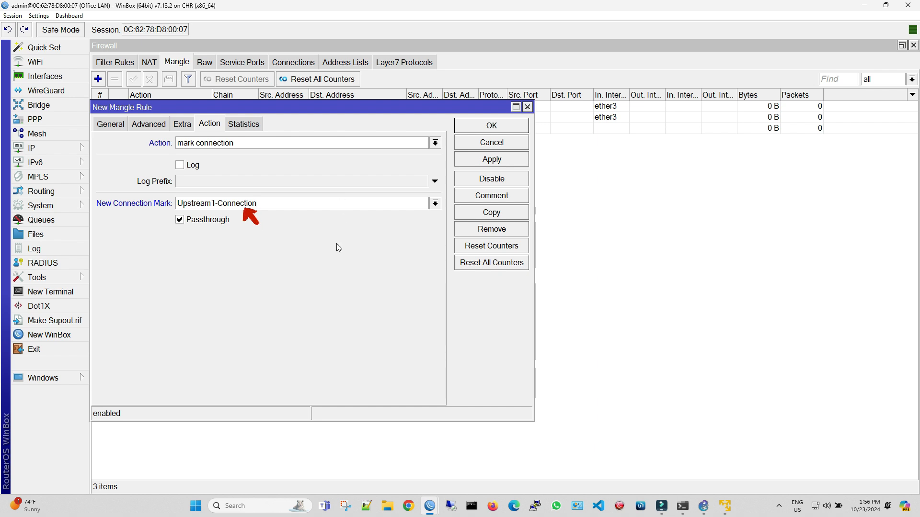
key("Return")
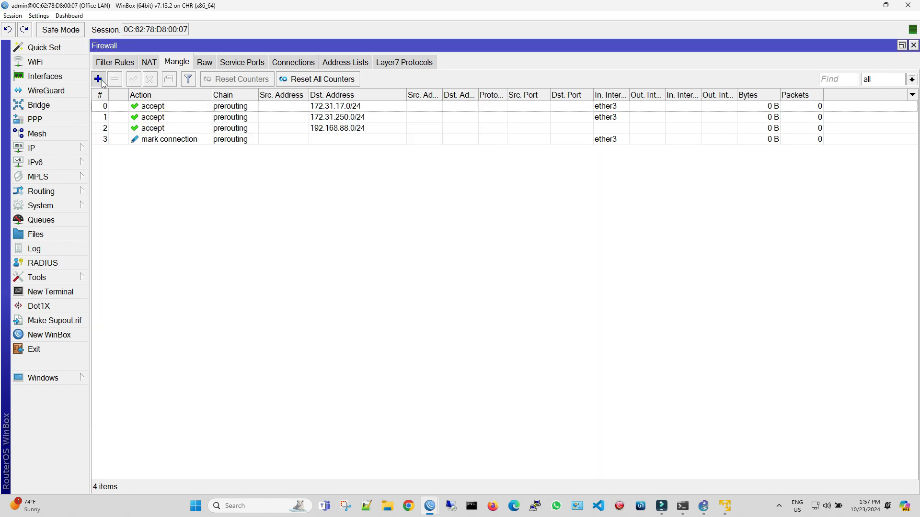
- Start a new prerouting mangle rule with ether3 as incoming interface and Upstream1-Connection as connection mark
left_click(98, 79)
left_click(119, 124)
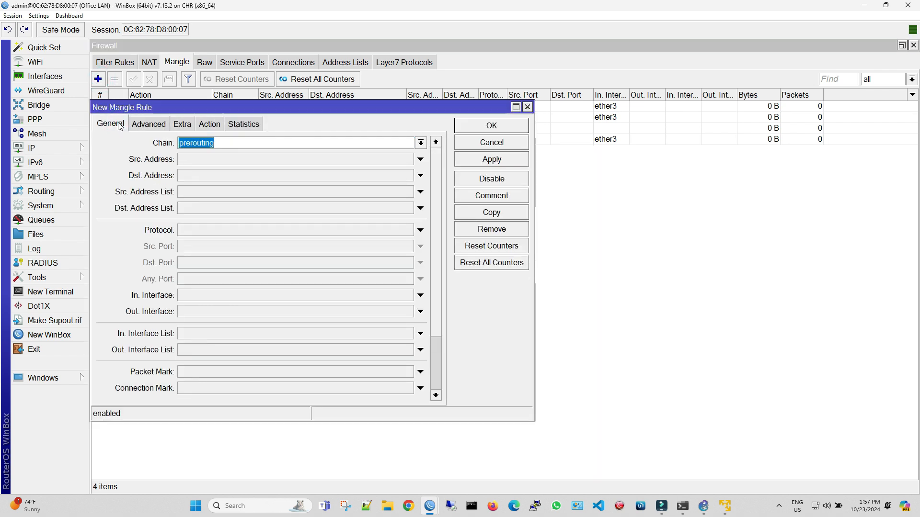
left_click(219, 296)
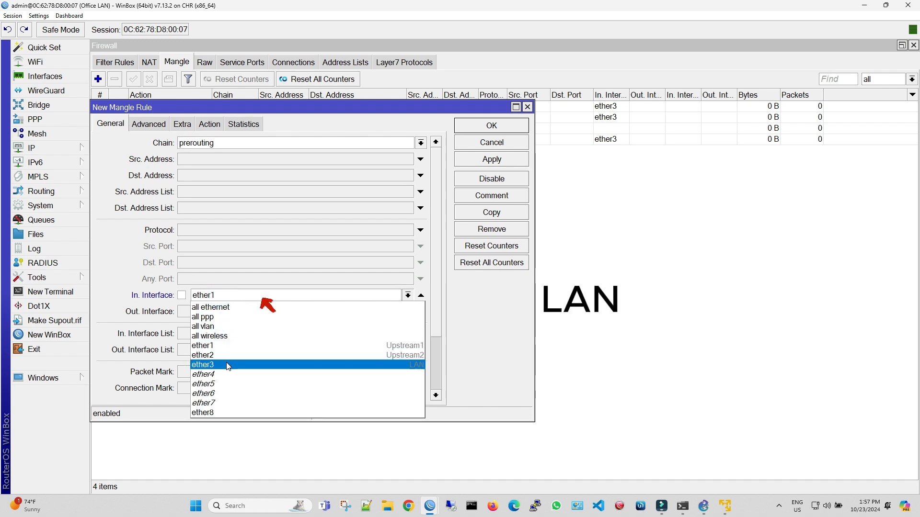
left_click(226, 364)
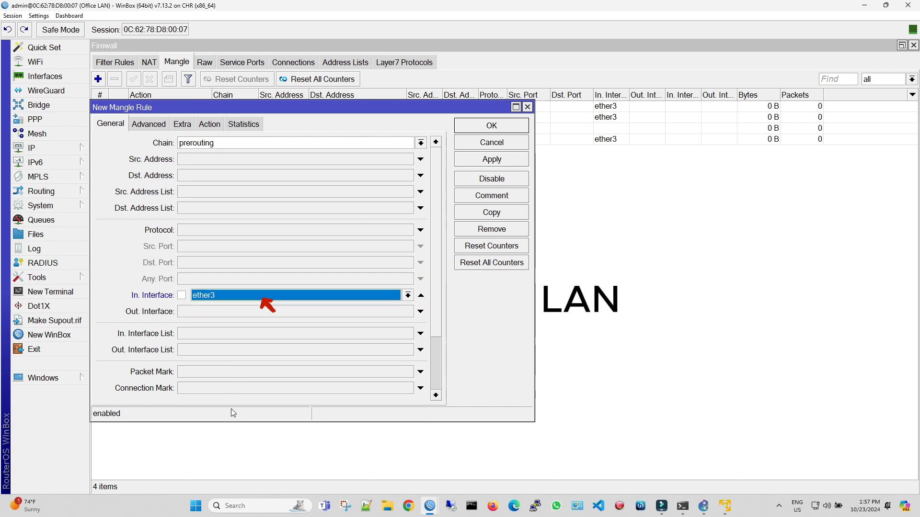
left_click(243, 391)
left_click(408, 389)
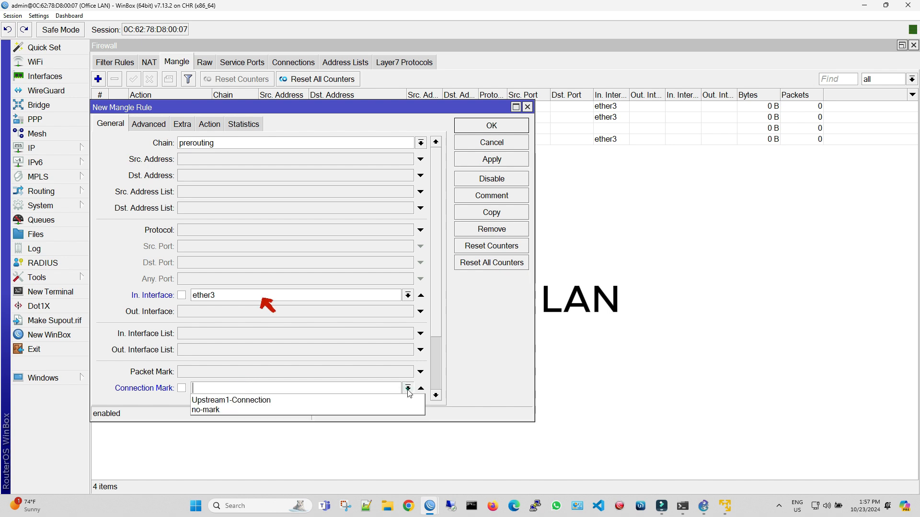
left_click(378, 400)
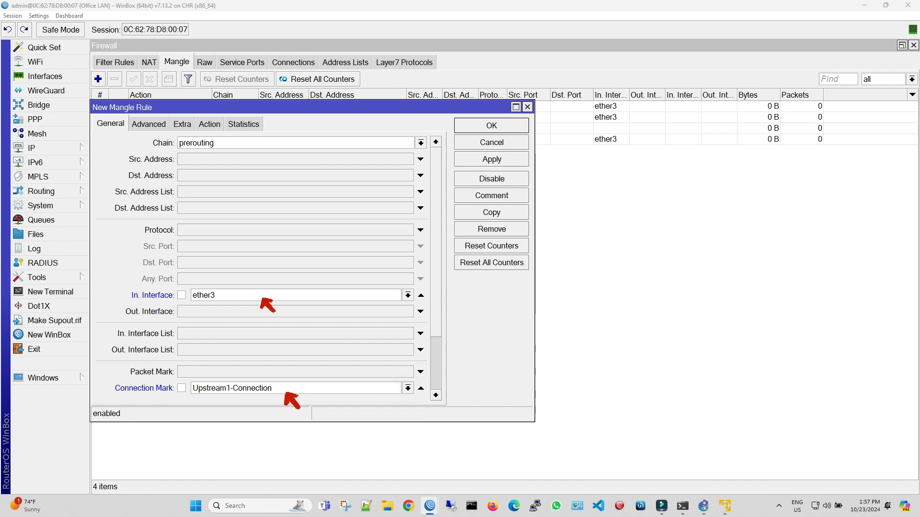
- Set the rule's action to mark routing with routing mark UP-1 and passthrough disabled, and save the rule
left_click(212, 126)
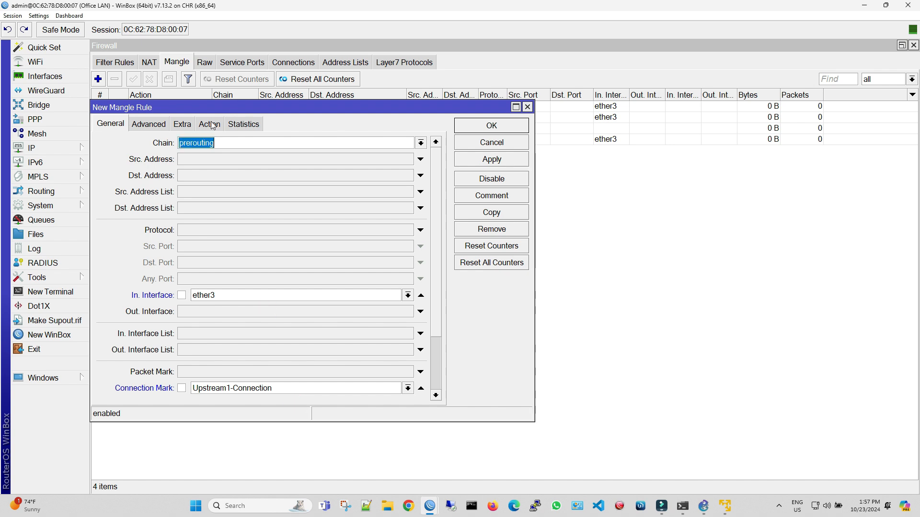
left_click(212, 126)
left_click(224, 142)
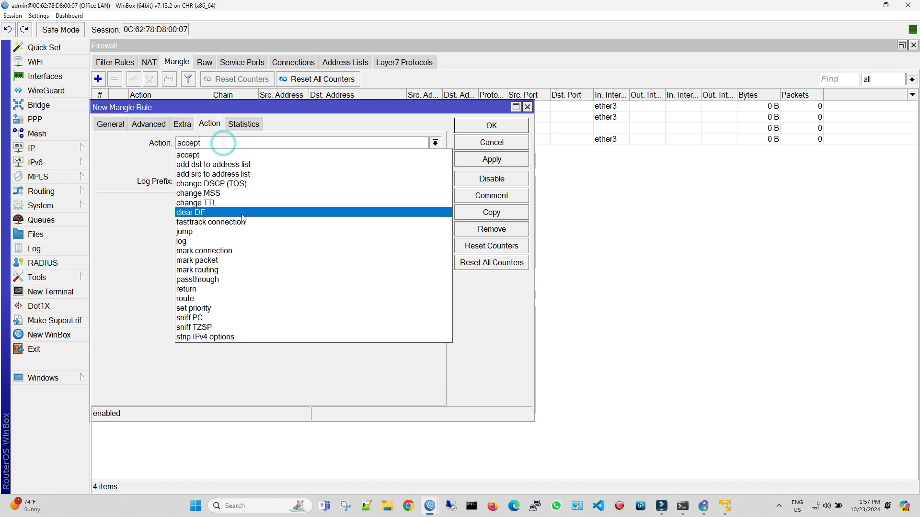
left_click(248, 269)
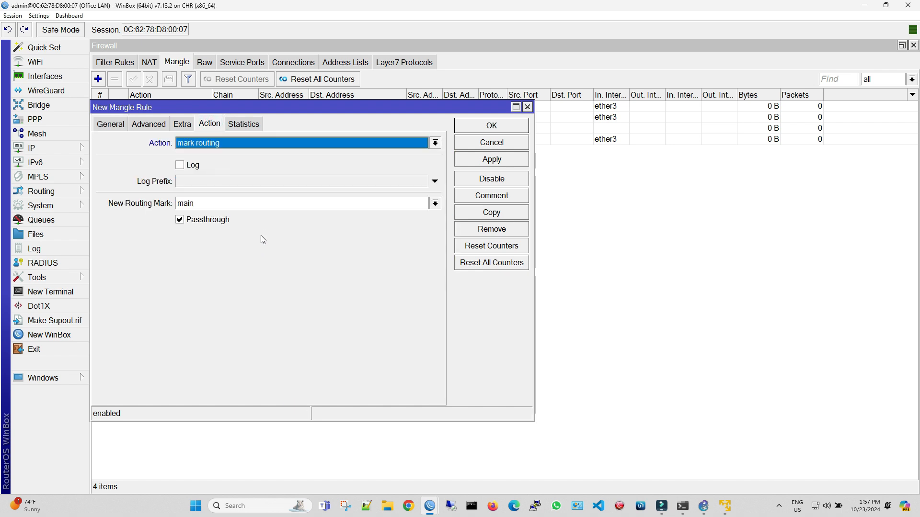
left_click(249, 204)
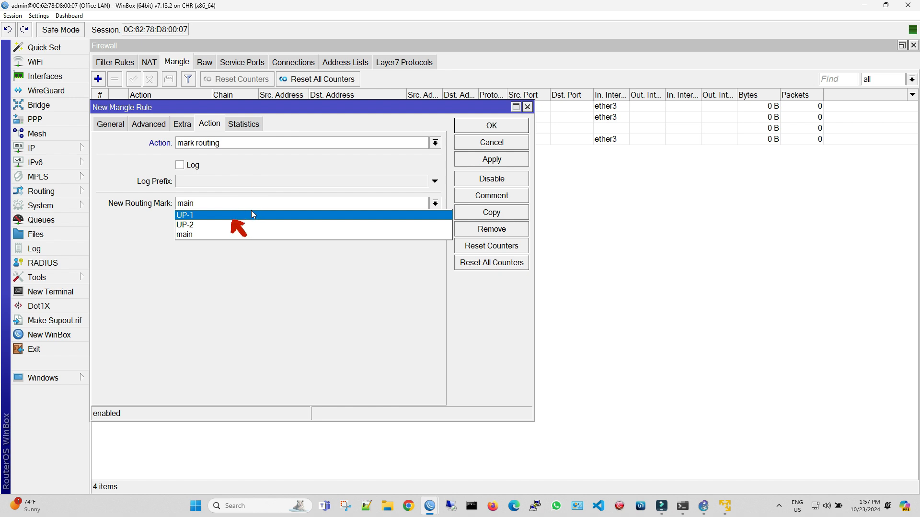
left_click(251, 214)
left_click(224, 221)
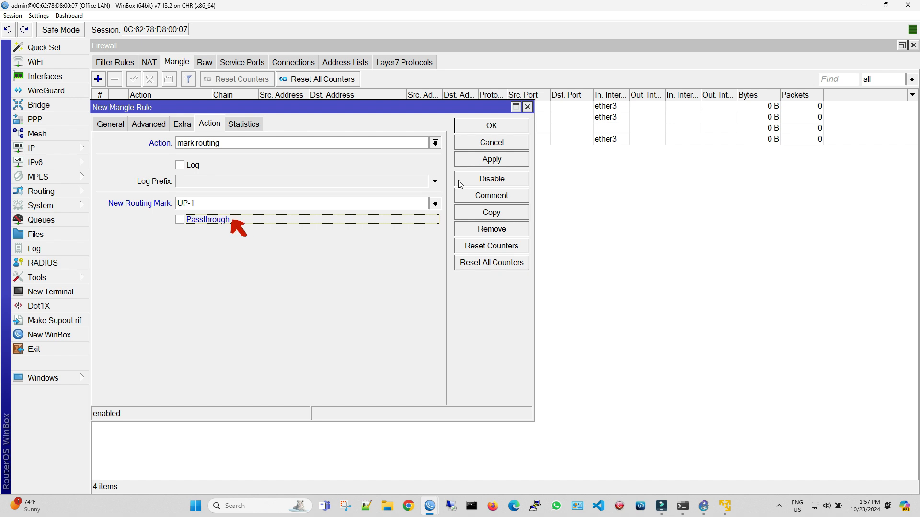
left_click(487, 162)
left_click(497, 130)
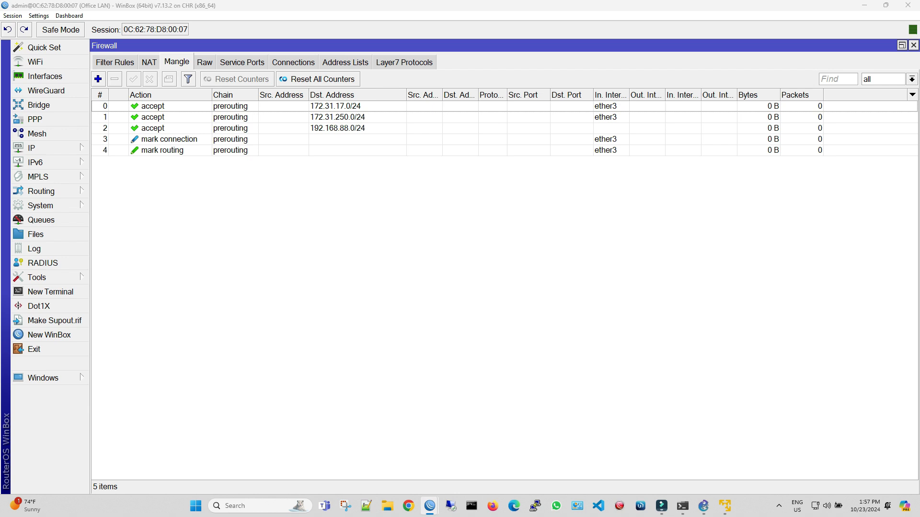
- Start another prerouting mangle rule that matches traffic coming in on ether3
left_click(98, 79)
left_click(106, 121)
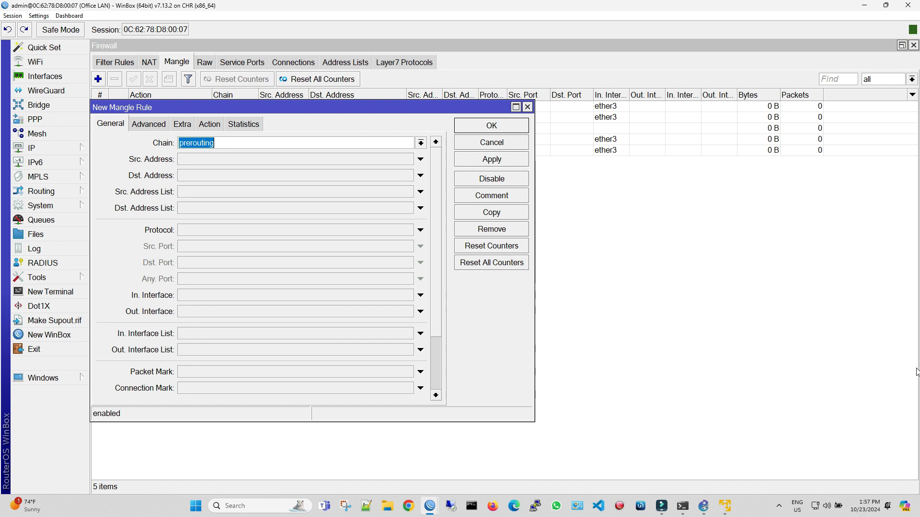
left_click(284, 296)
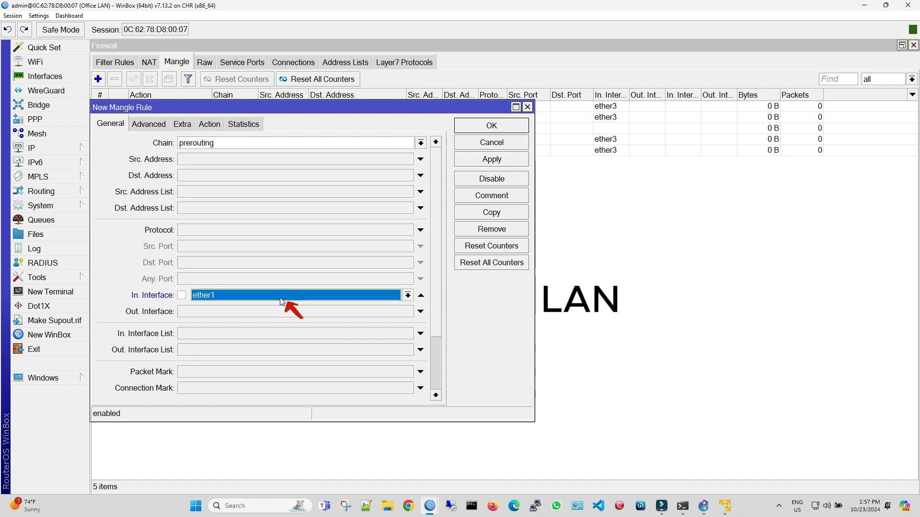
left_click(284, 296)
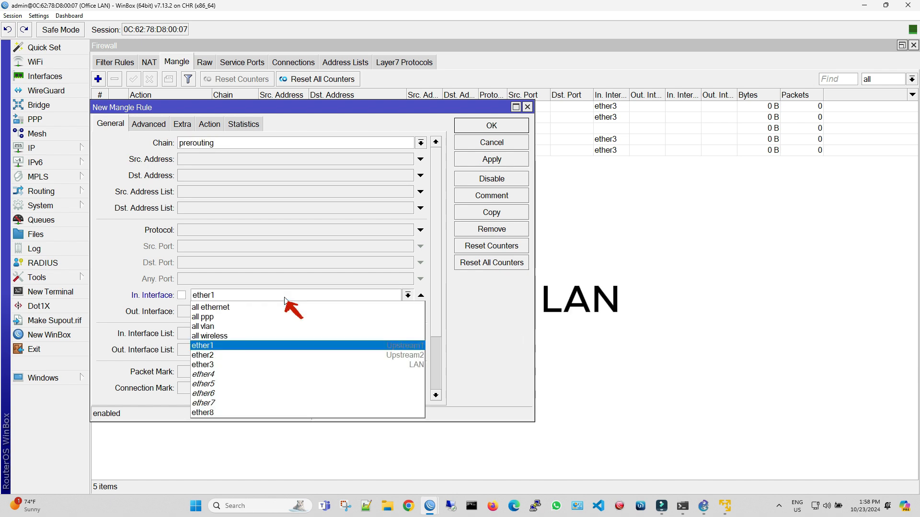
left_click(280, 362)
- Set the new rule's per connection classifier to both addresses with 2/1
left_click(149, 124)
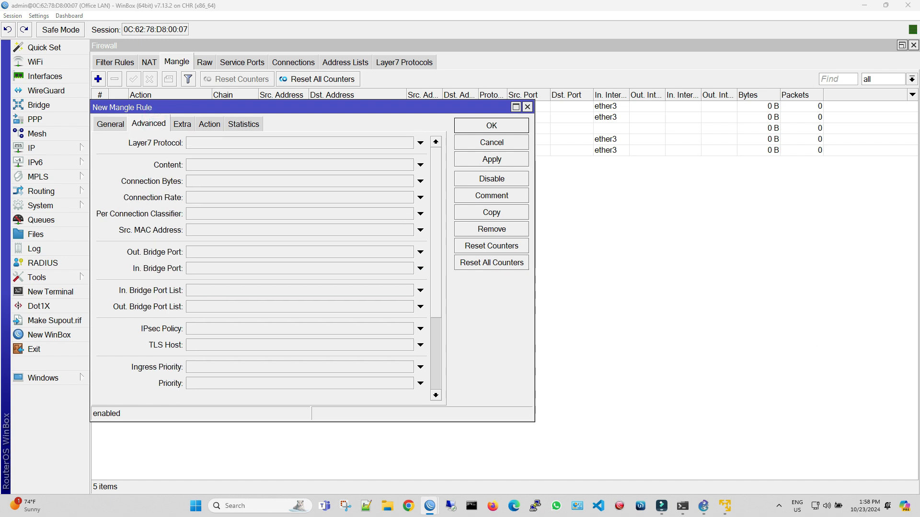
left_click(257, 215)
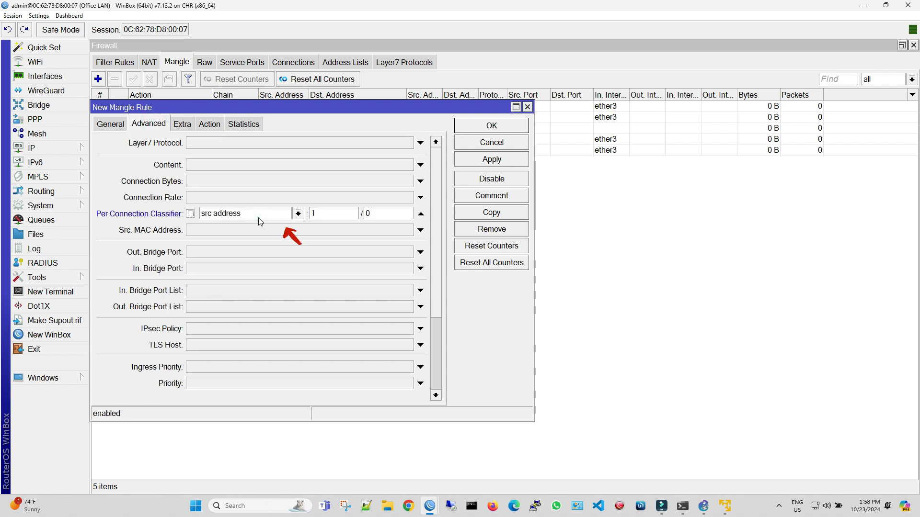
left_click(298, 214)
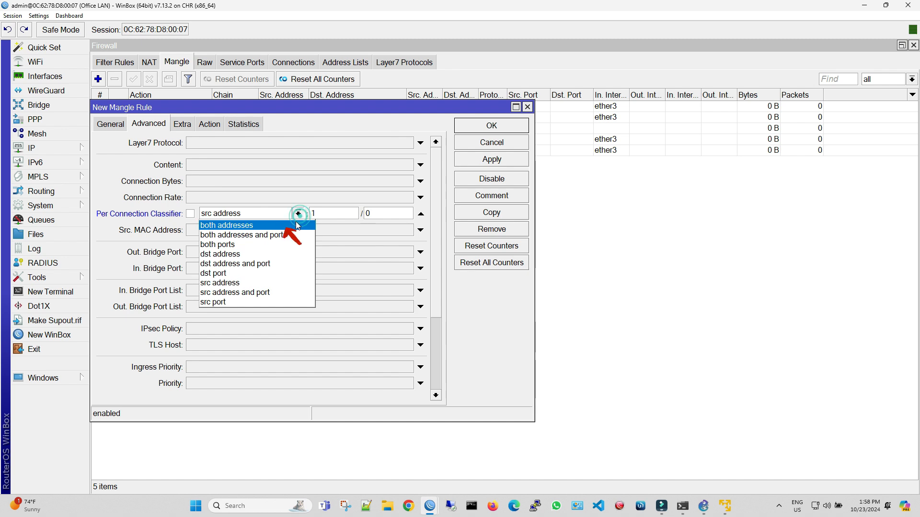
left_click(298, 226)
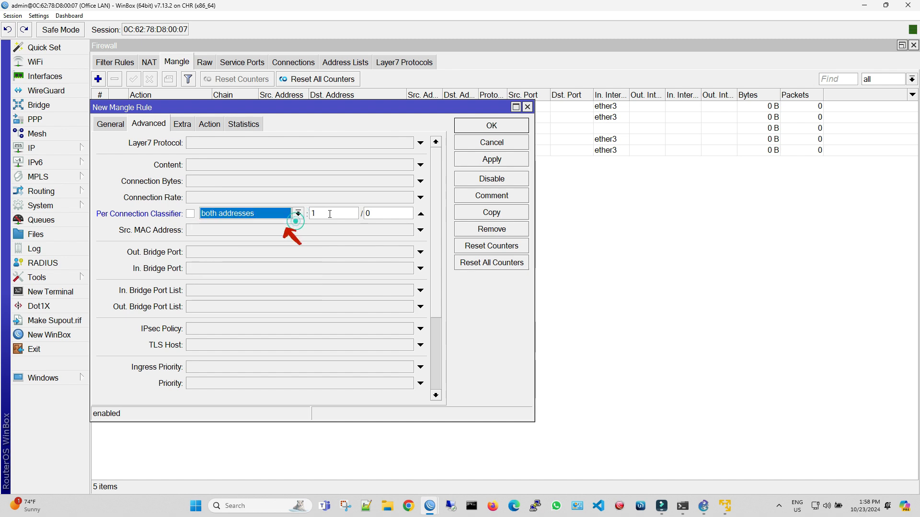
key("Tab")
type("2")
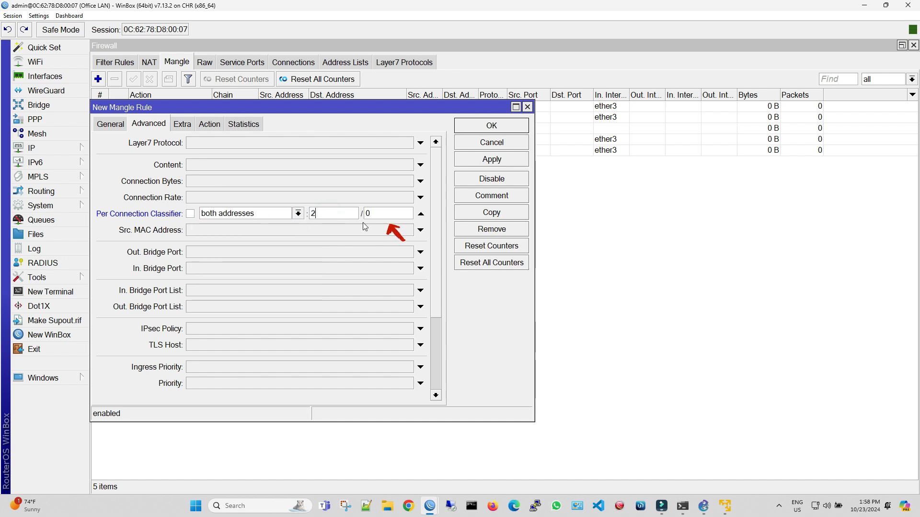
type("1")
- Set the 2/1 classifier rule's action to mark connection with the new connection mark Upstream2-Connection, and save the rule
left_click(217, 126)
left_click(218, 146)
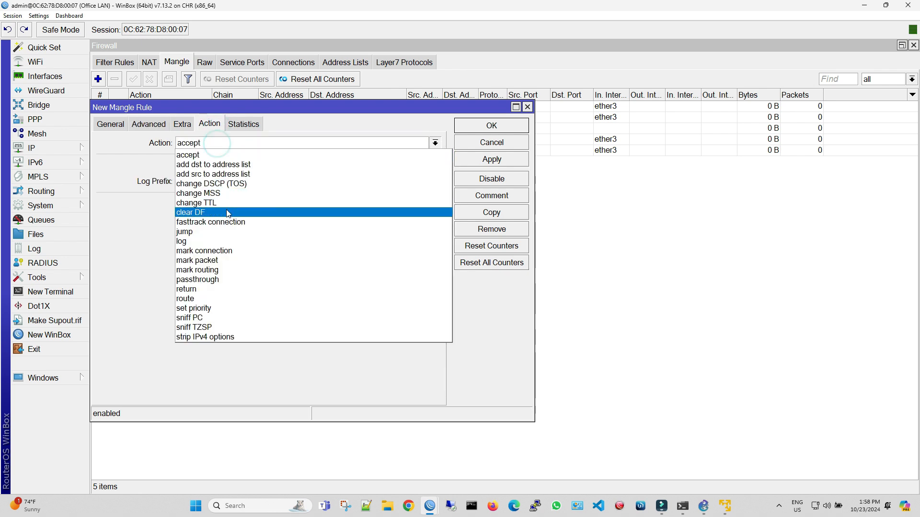
left_click(234, 247)
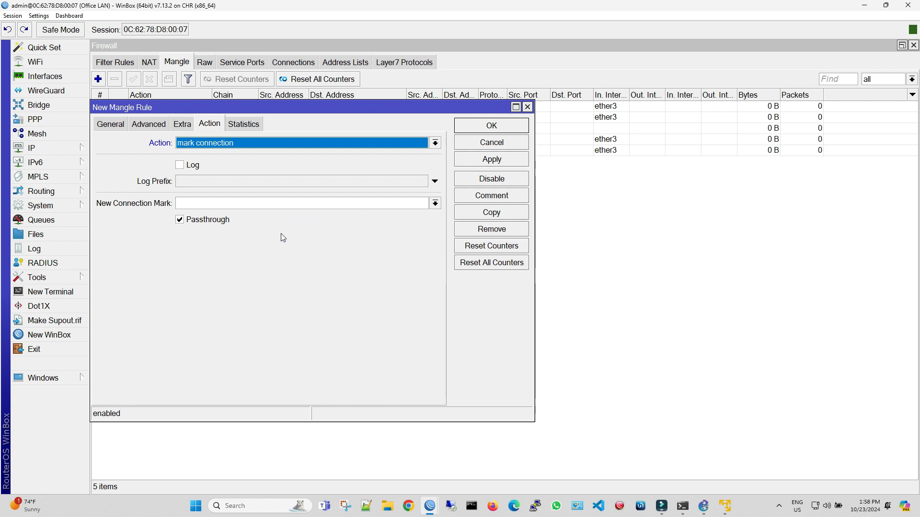
left_click(234, 206)
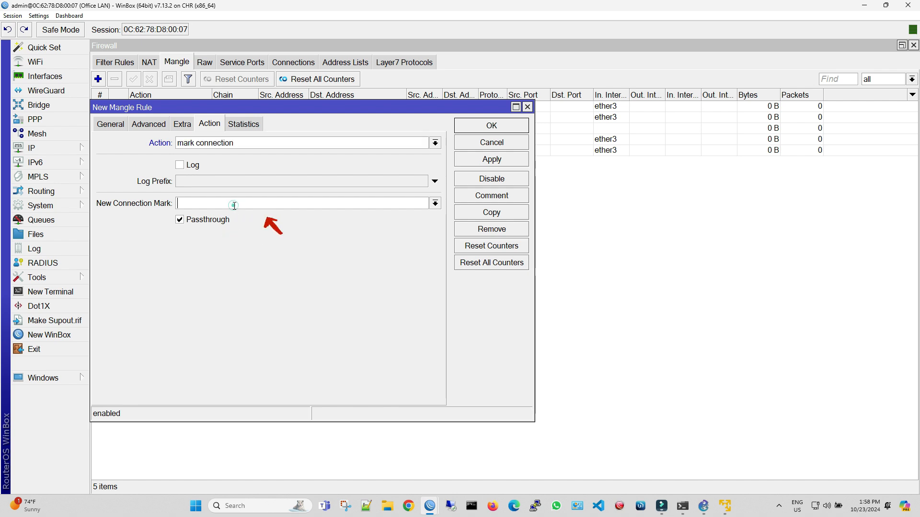
left_click(436, 203)
left_click(216, 215)
left_click(215, 203)
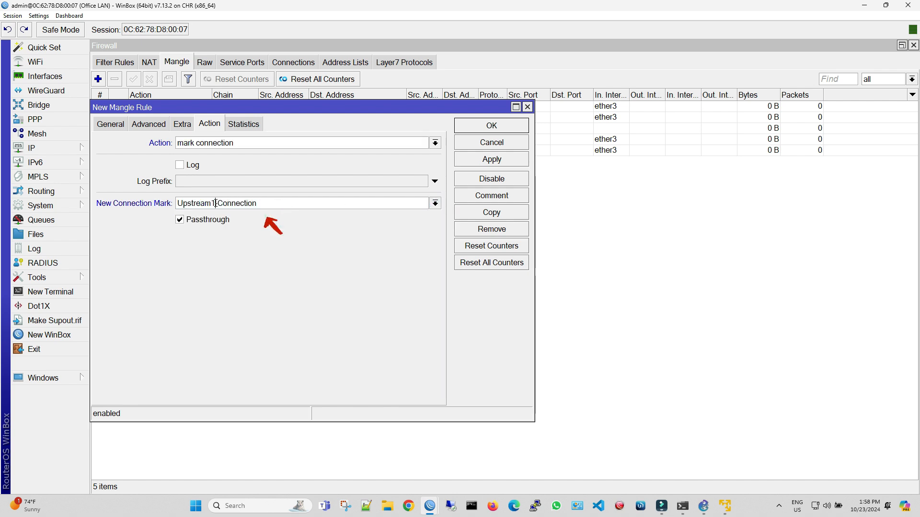
key("BackSpace")
type("2")
left_click(492, 159)
left_click(492, 126)
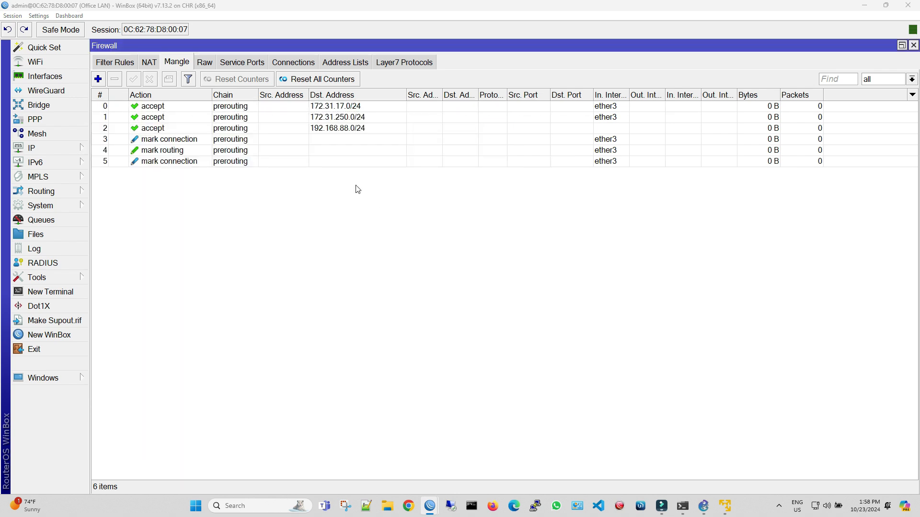
- Start a new prerouting mangle rule with ether3 as incoming interface and Upstream2-Connection as connection mark
left_click(98, 79)
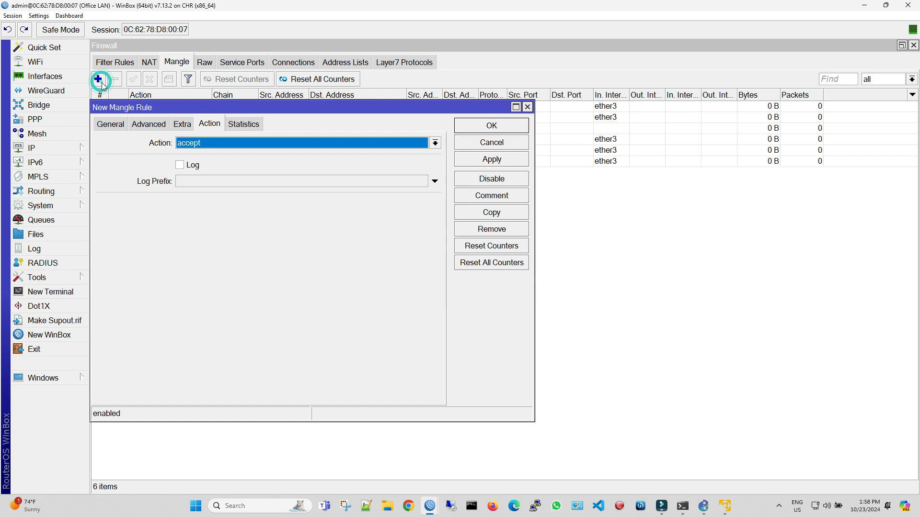
left_click(111, 124)
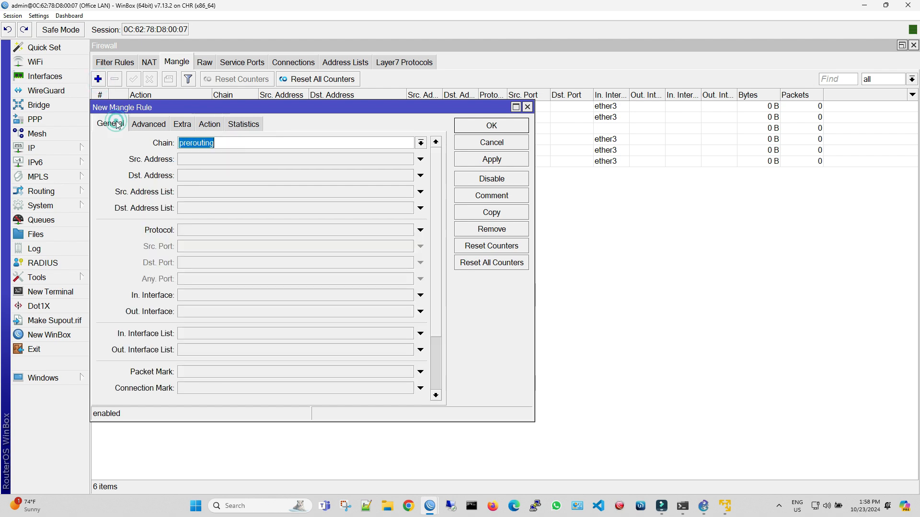
left_click(234, 296)
left_click(241, 294)
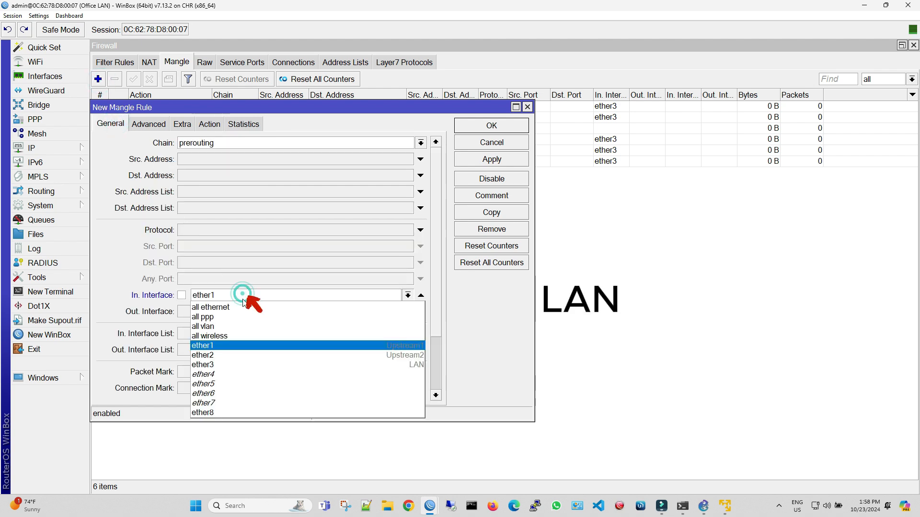
left_click(258, 365)
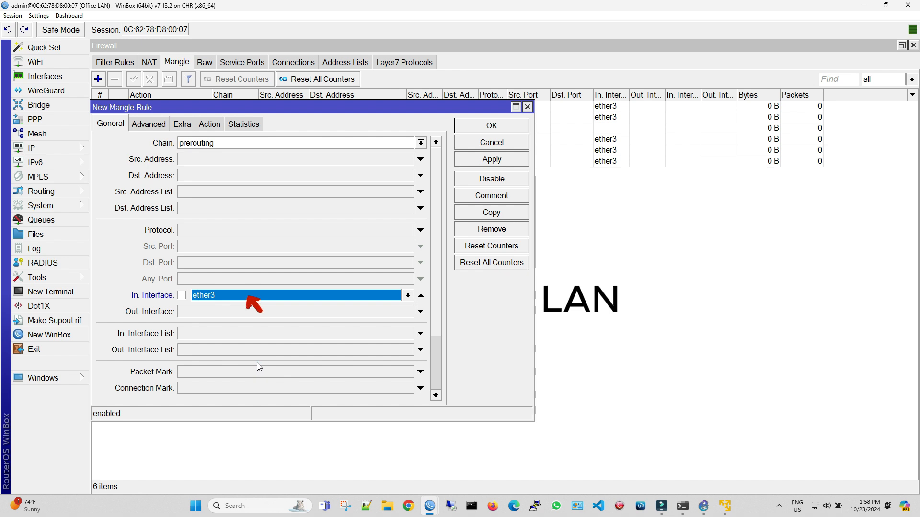
left_click(260, 392)
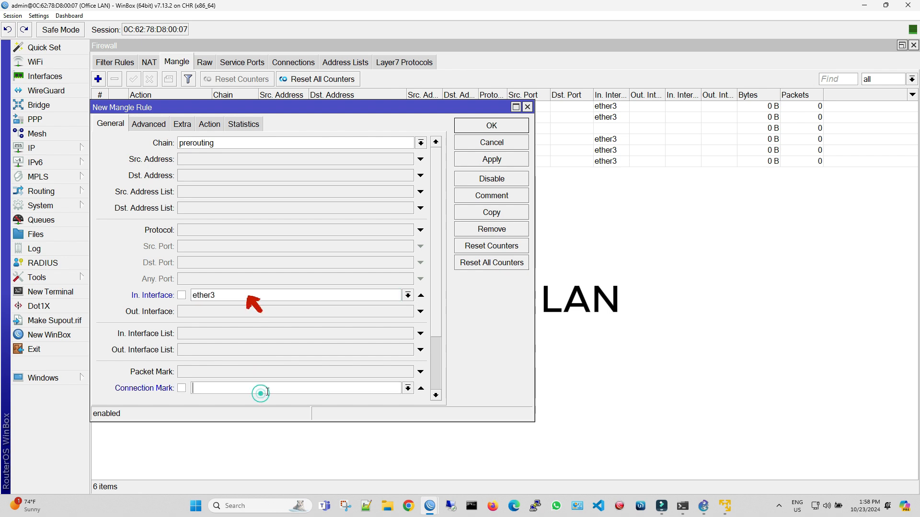
left_click(407, 389)
left_click(302, 409)
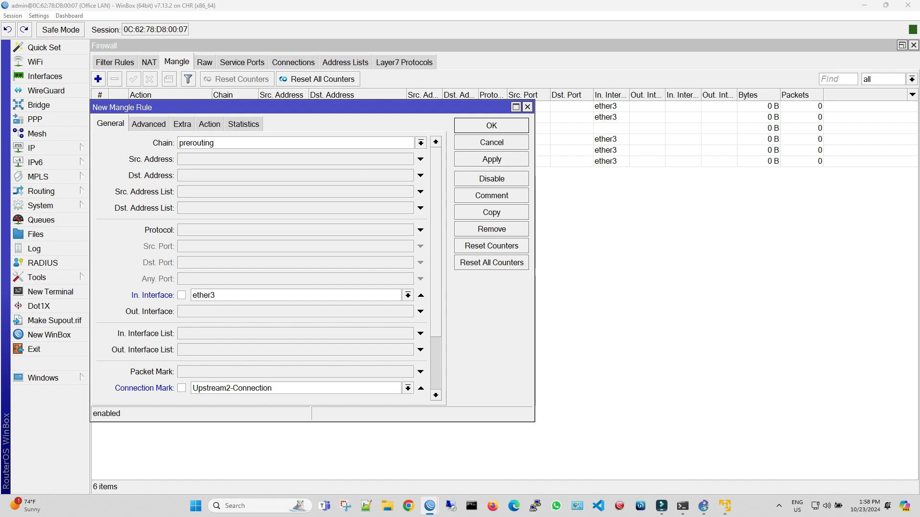
- Set the rule's action to mark routing with new routing mark UP-2, turn off passthrough, and save the rule
left_click(209, 123)
left_click(208, 145)
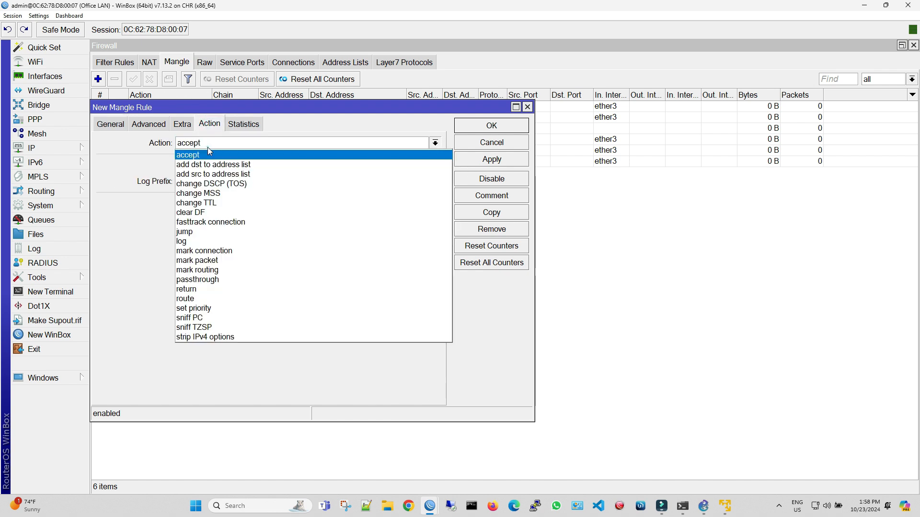
left_click(238, 267)
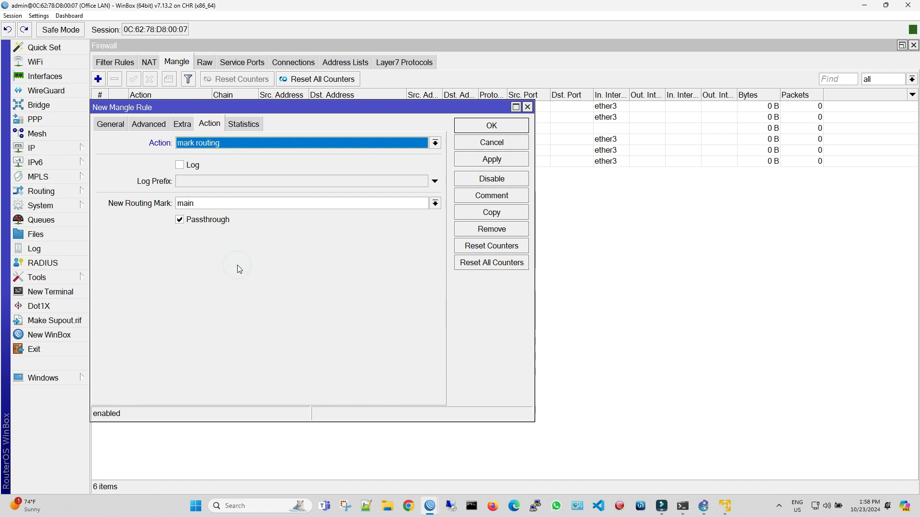
left_click(232, 203)
left_click(230, 222)
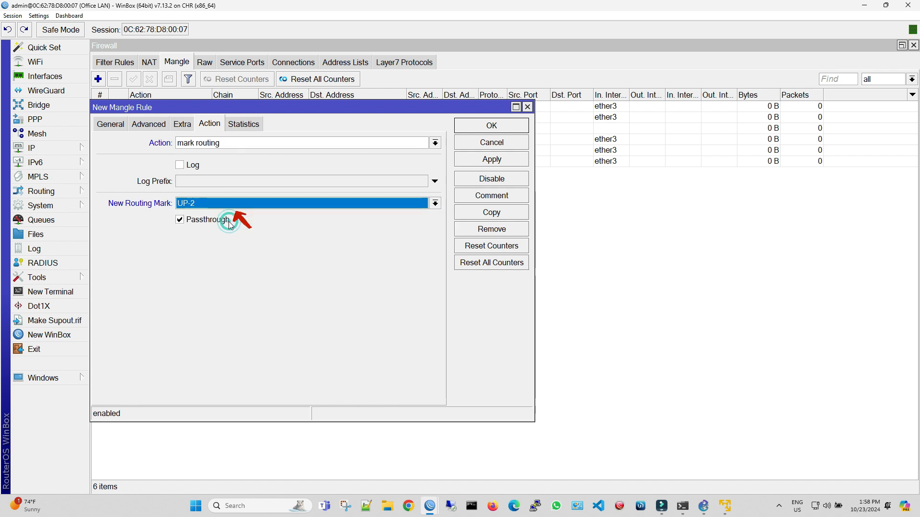
left_click(228, 225)
left_click(500, 162)
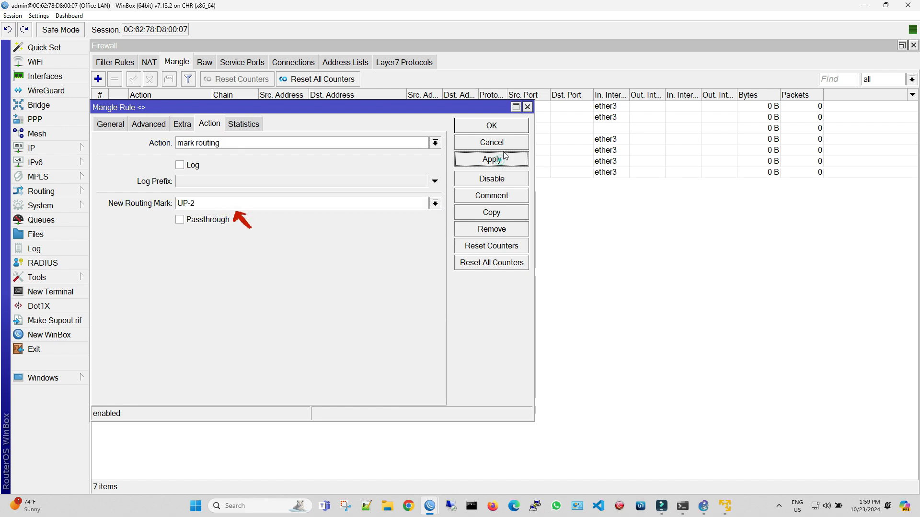
left_click(509, 128)
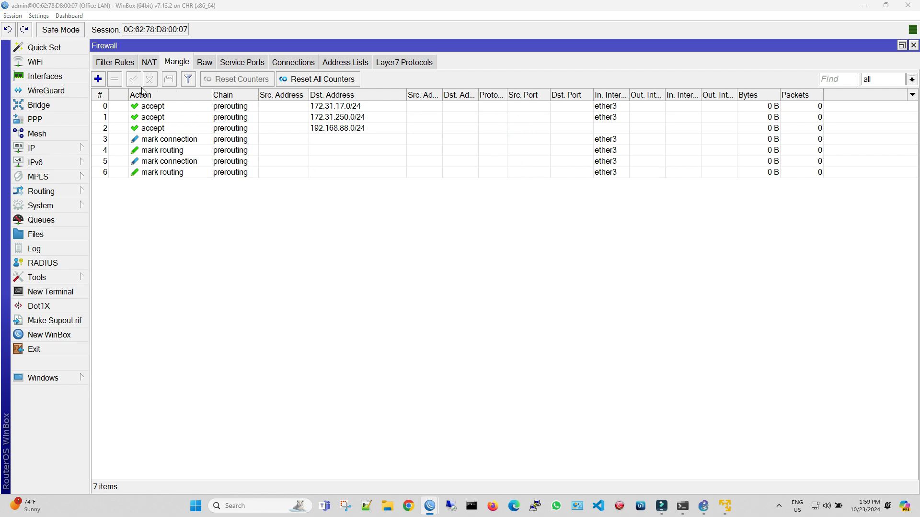
- Start a new prerouting mangle rule that matches traffic coming in on ether1
left_click(98, 78)
left_click(110, 124)
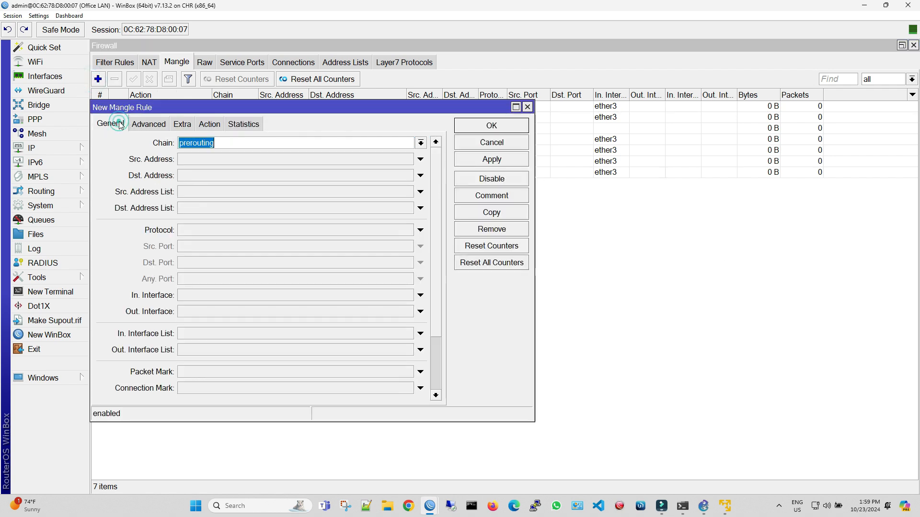
left_click(287, 296)
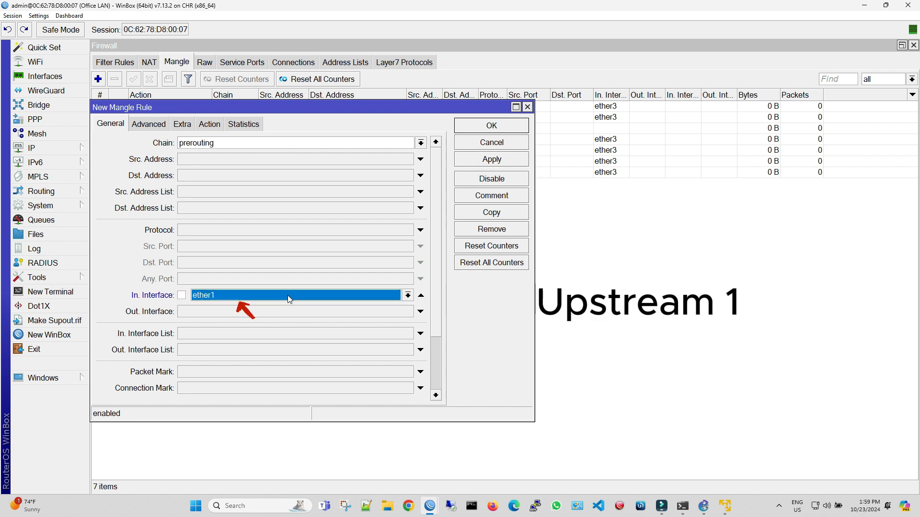
left_click(287, 295)
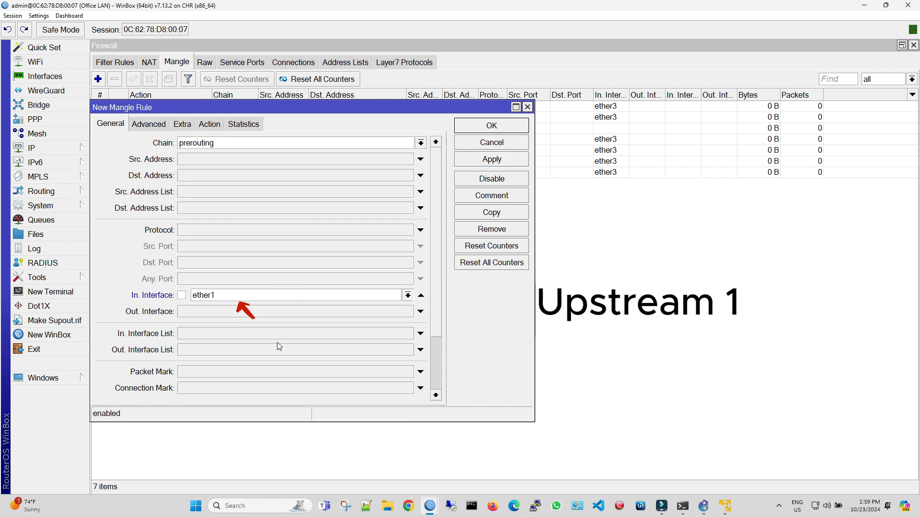
left_click(278, 344)
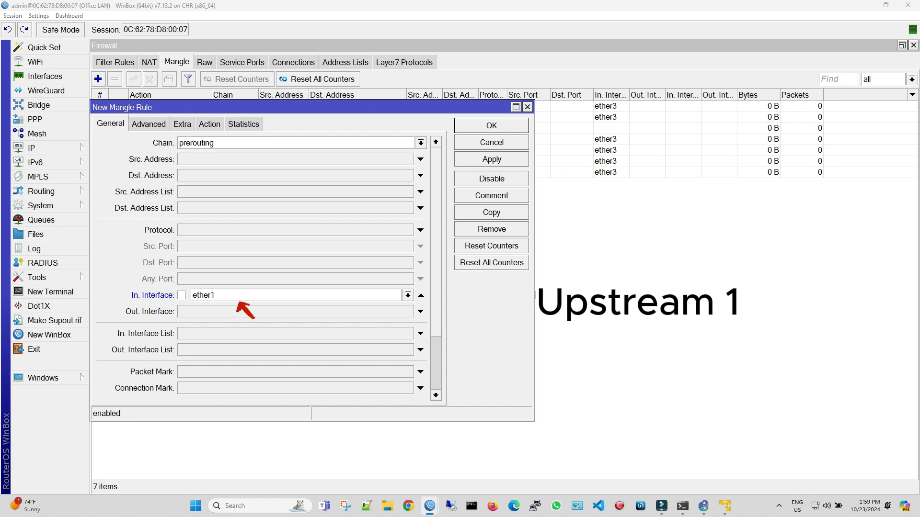
- Set the ether1 rule's action to mark connection with the connection mark Upstream1-Connection, and save the rule
left_click(209, 124)
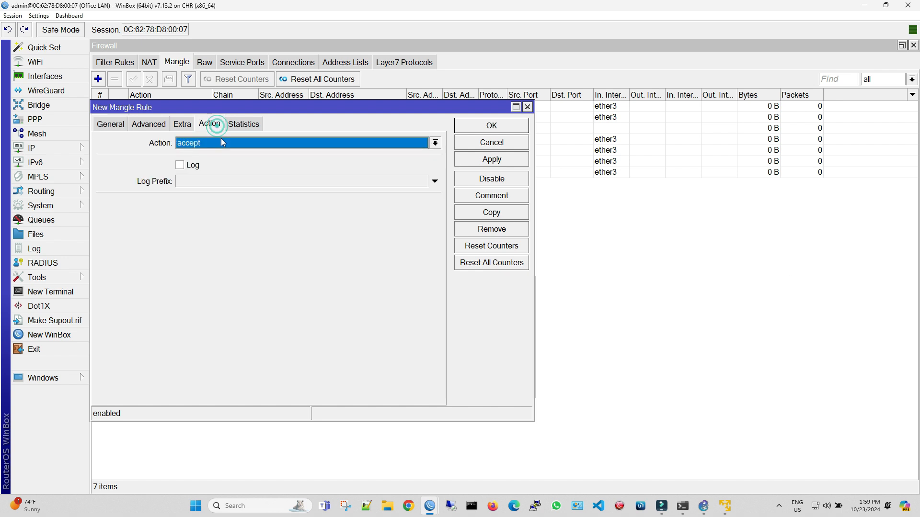
left_click(221, 143)
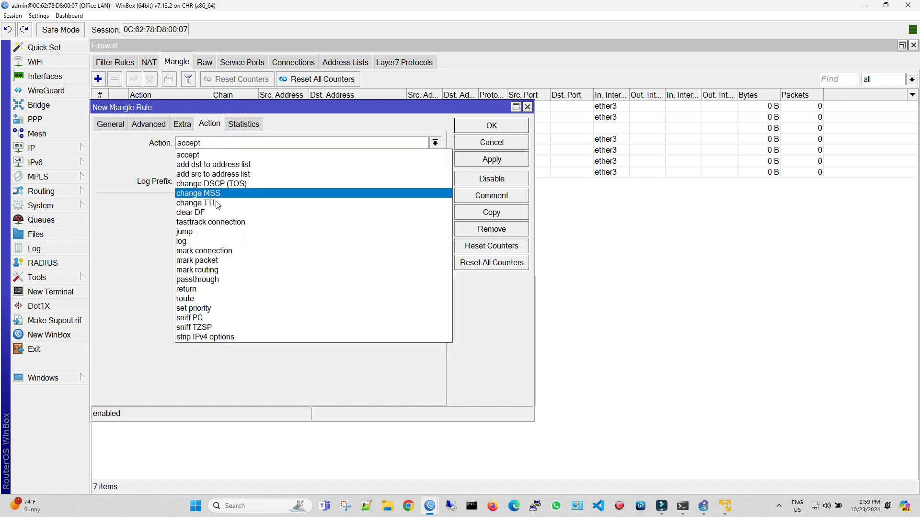
left_click(218, 251)
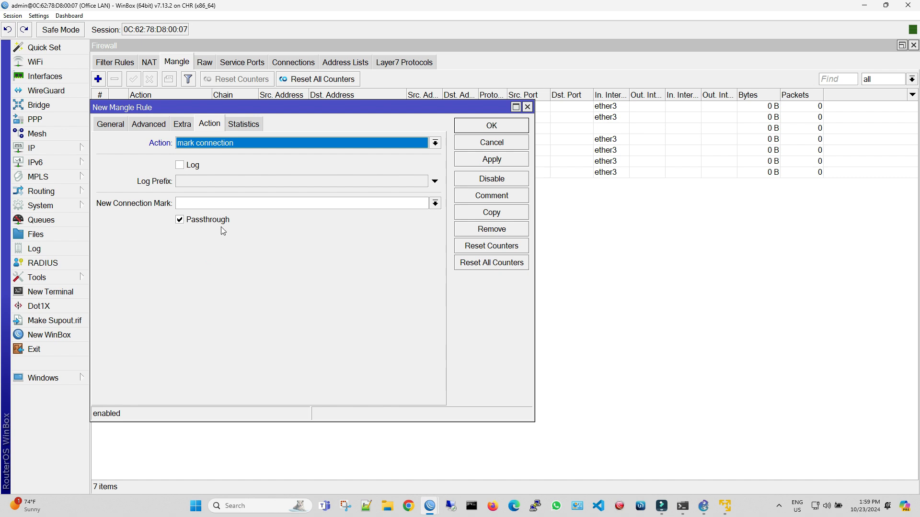
left_click(435, 203)
left_click(413, 214)
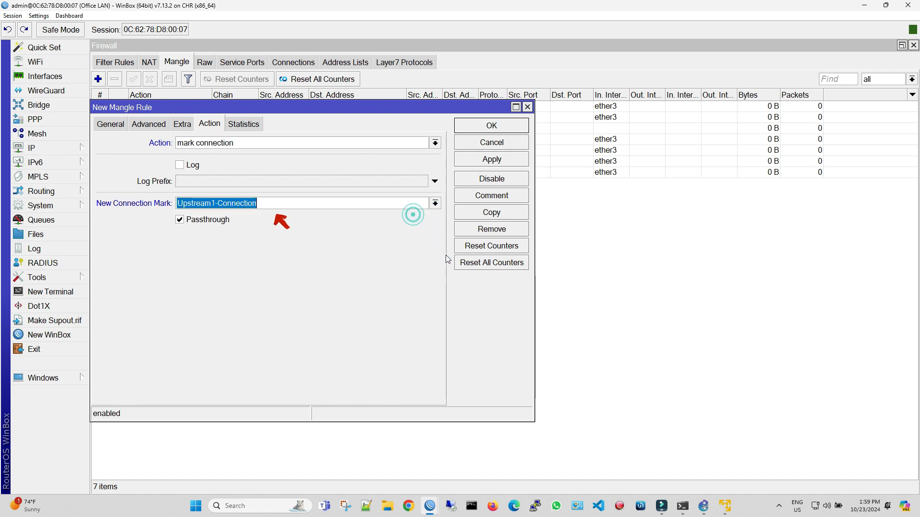
left_click(503, 159)
left_click(504, 125)
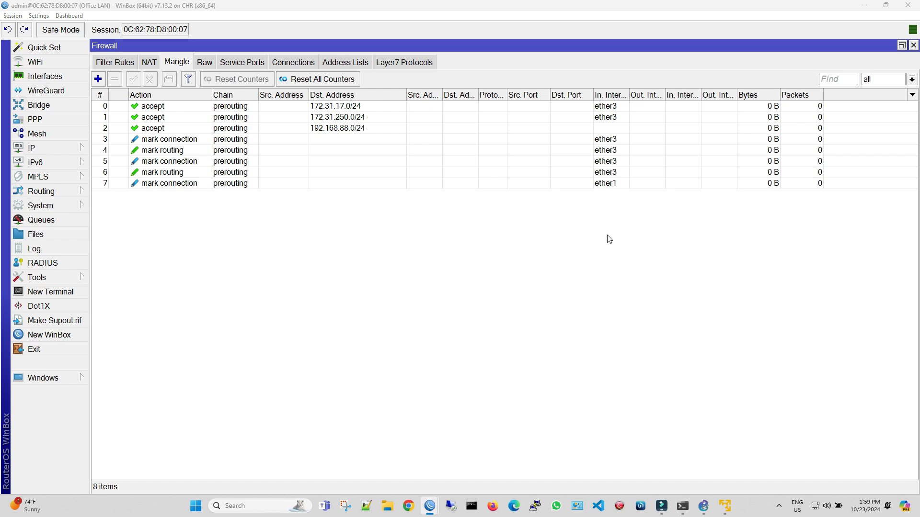
- Start a new mangle rule in the output chain that matches the connection mark Upstream1-Connection
left_click(99, 79)
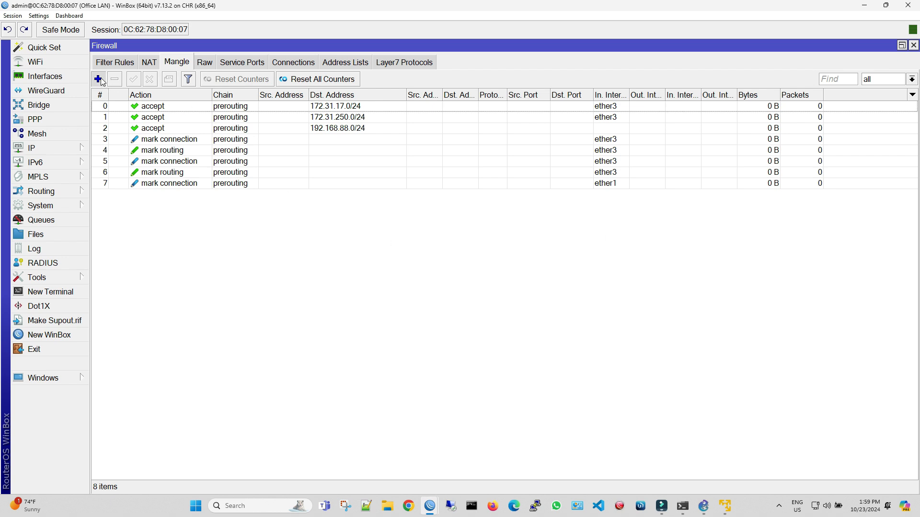
left_click(105, 125)
left_click(420, 143)
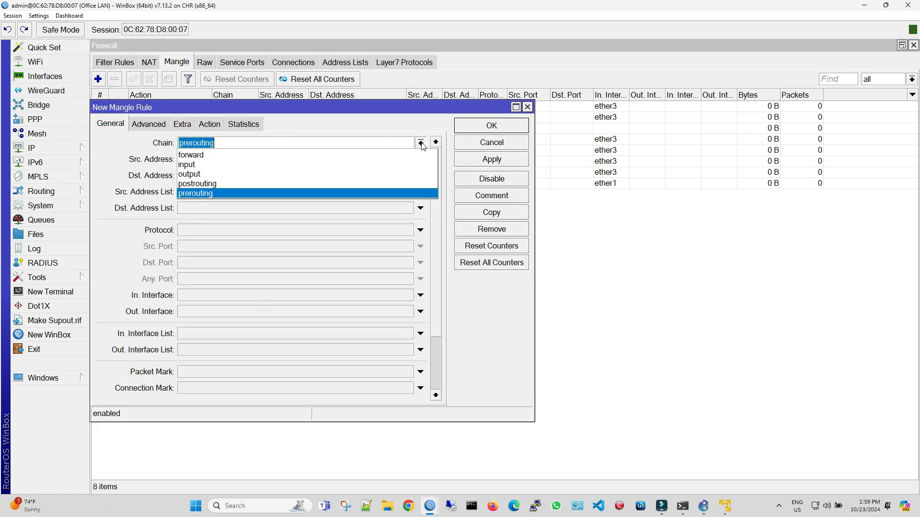
left_click(338, 173)
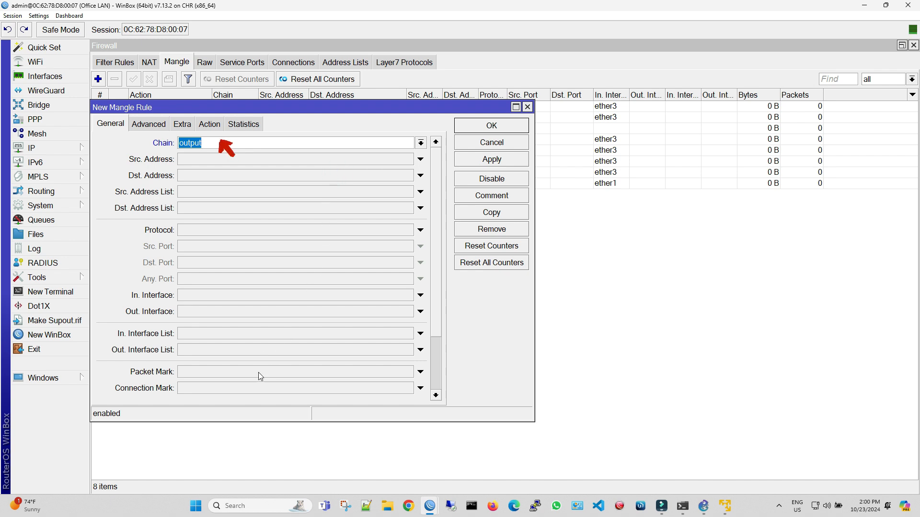
left_click(254, 387)
left_click(407, 389)
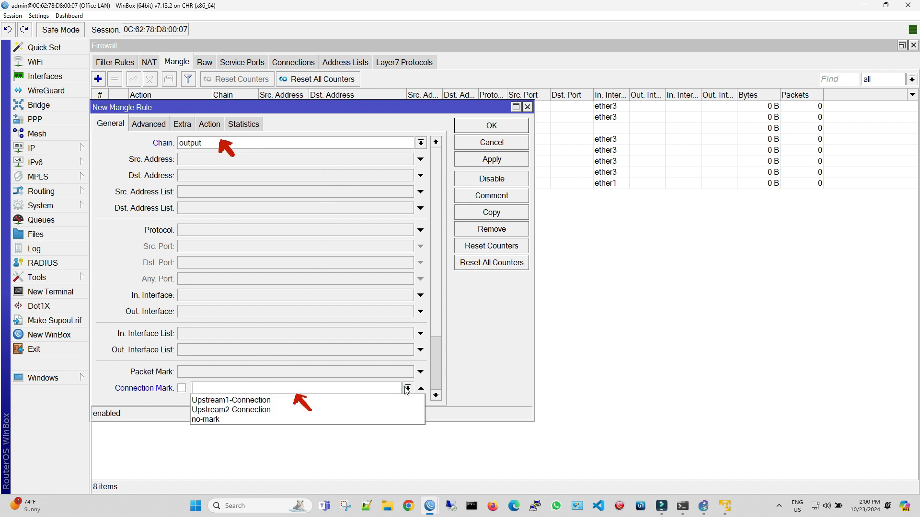
left_click(277, 400)
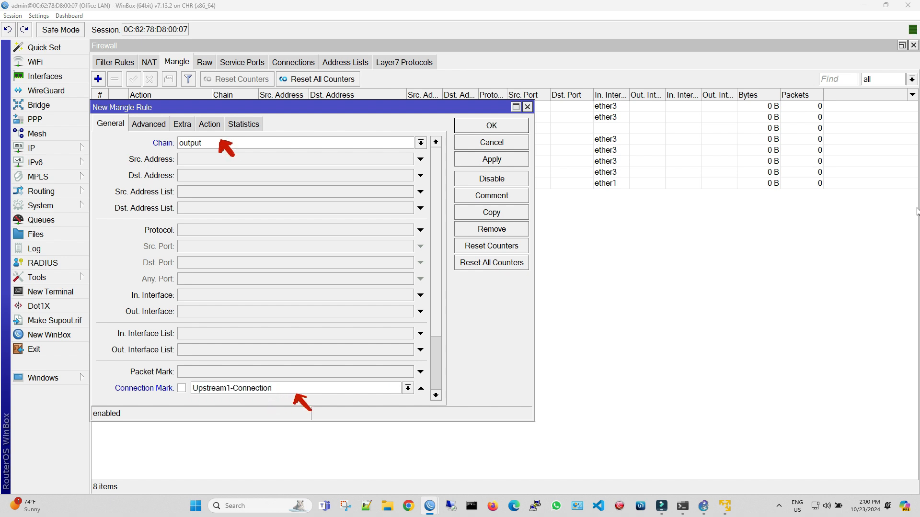
- Set the output rule's action to mark routing with new routing mark UP-1, turn off passthrough, and save the rule
left_click(221, 125)
left_click(220, 125)
left_click(221, 143)
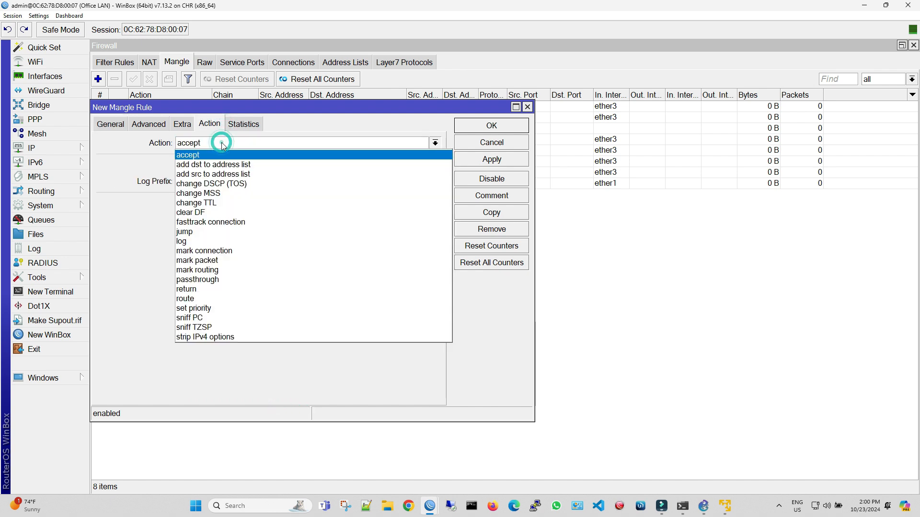
left_click(240, 268)
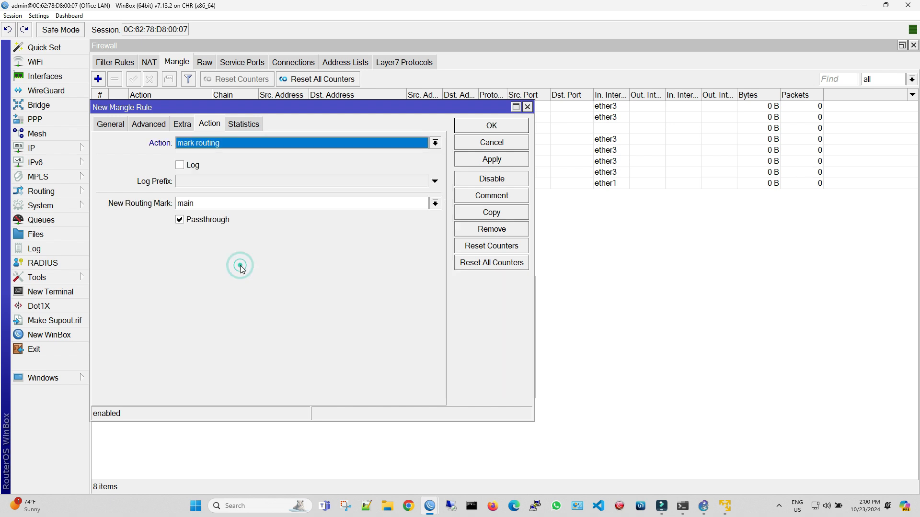
left_click(434, 204)
left_click(363, 215)
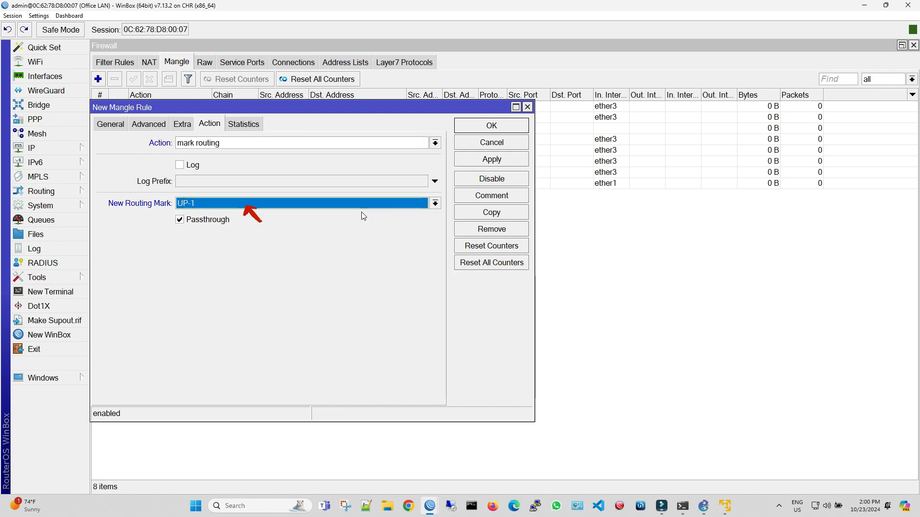
left_click(220, 218)
left_click(493, 160)
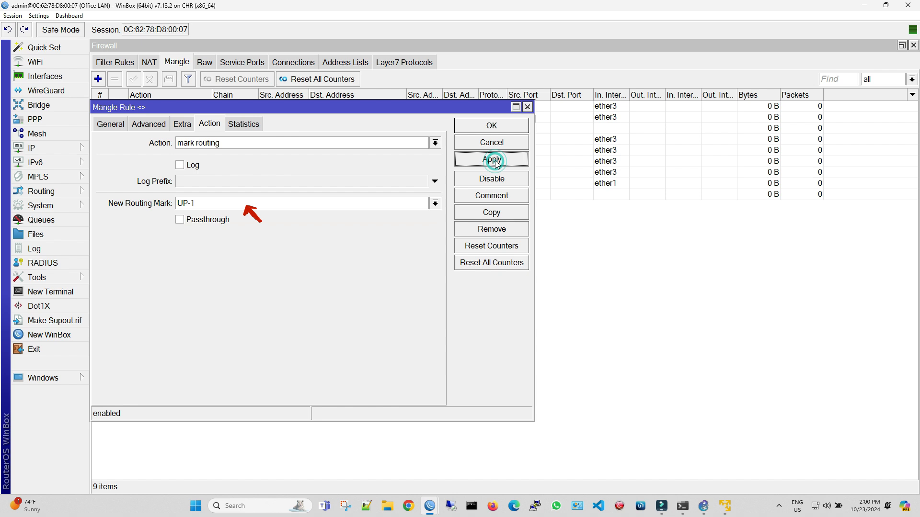
left_click(506, 127)
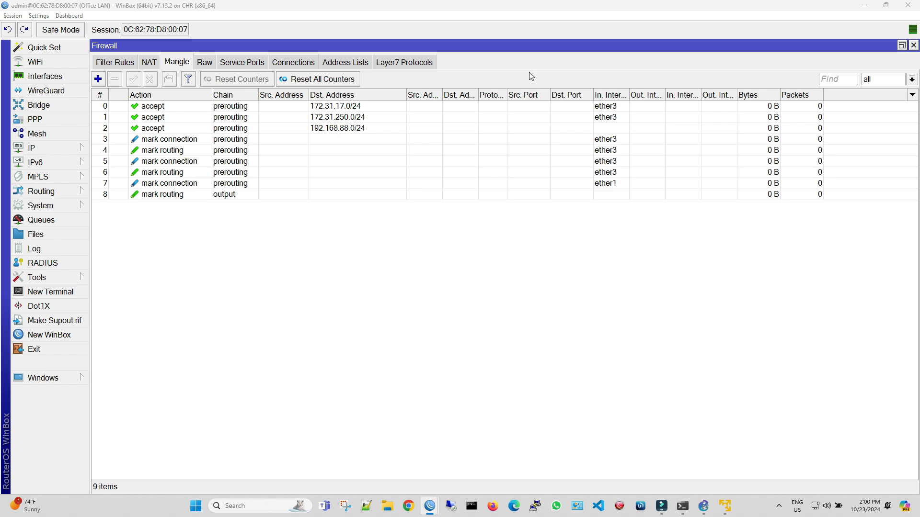
- Start a new prerouting mangle rule that matches traffic coming in on ether2
left_click(99, 79)
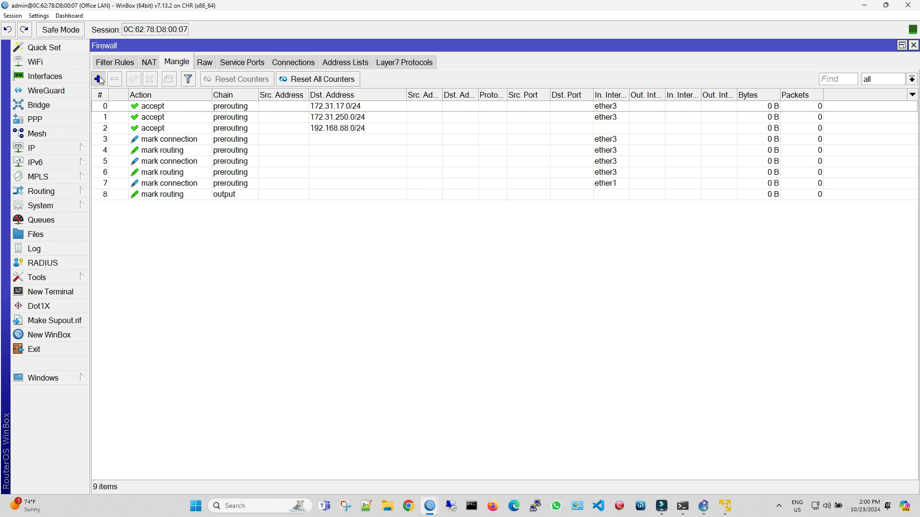
left_click(109, 123)
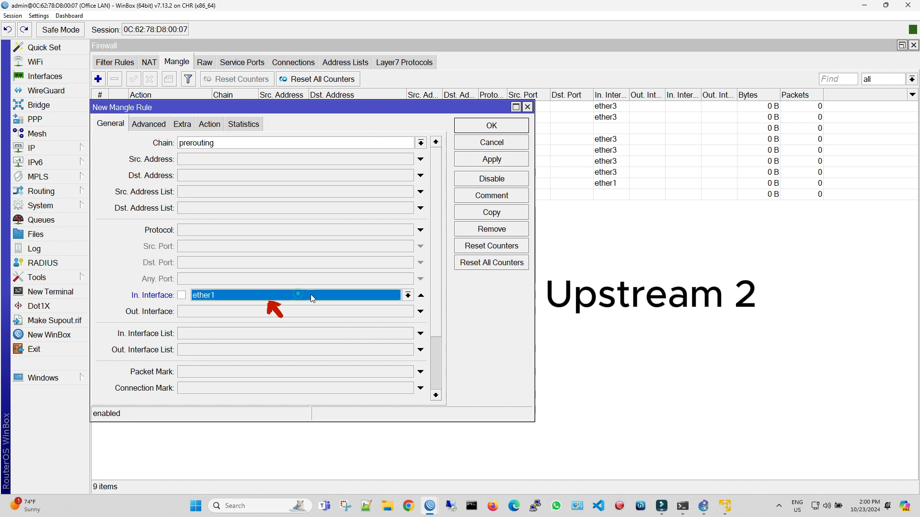
left_click(297, 294)
left_click(408, 295)
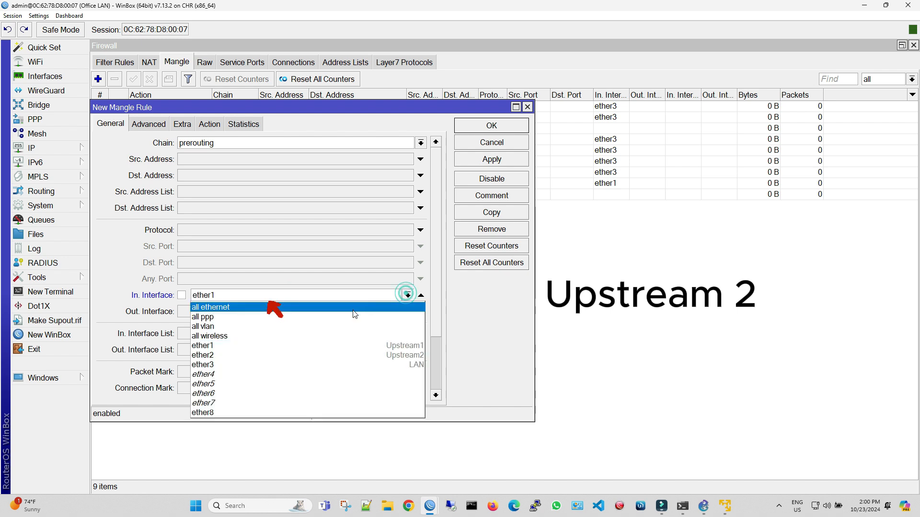
left_click(349, 356)
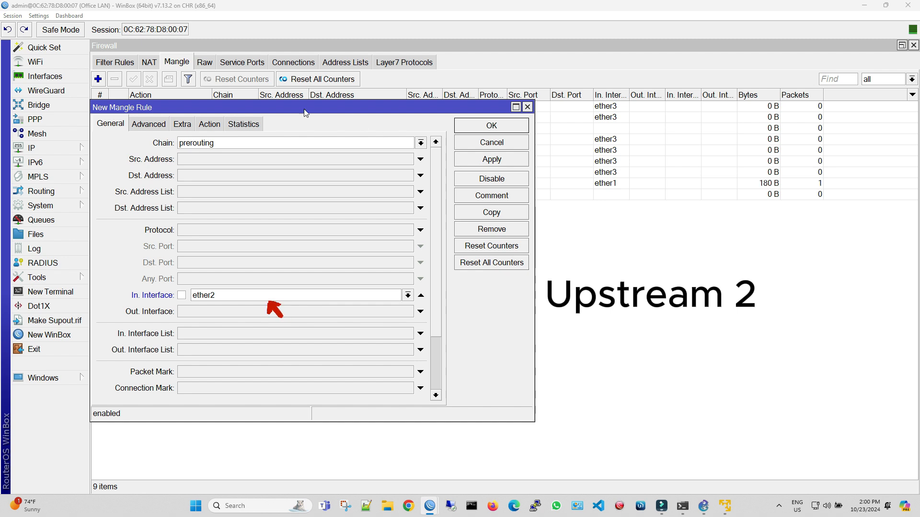
- Set the ether2 rule's action to mark connection with the connection mark Upstream2-Connection, and save the rule
left_click(203, 125)
left_click(214, 144)
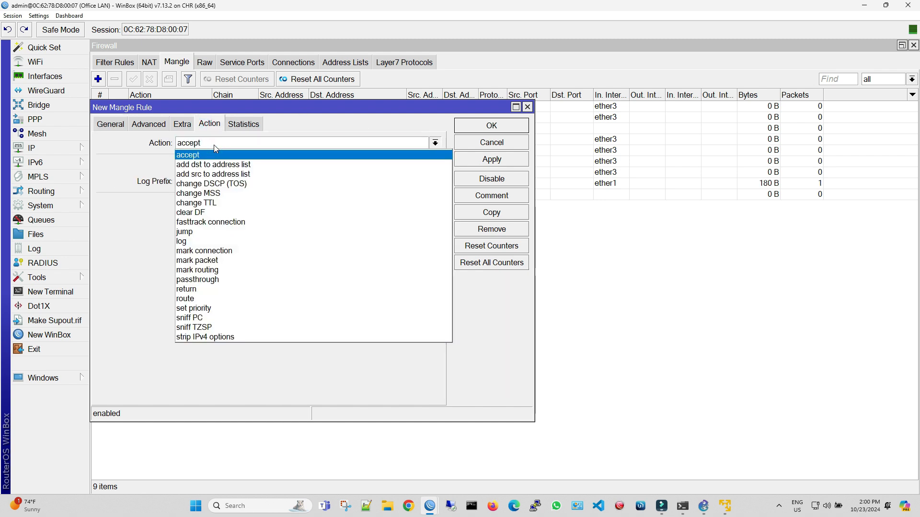
left_click(236, 250)
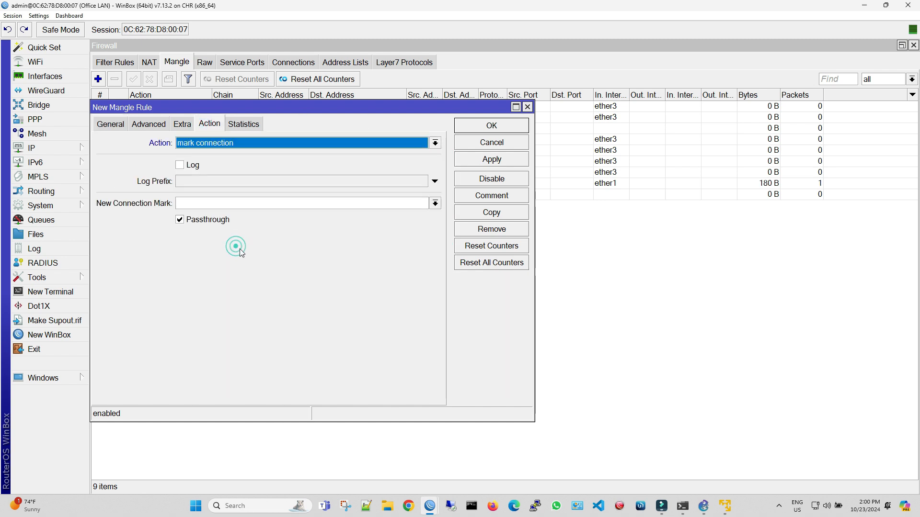
left_click(435, 203)
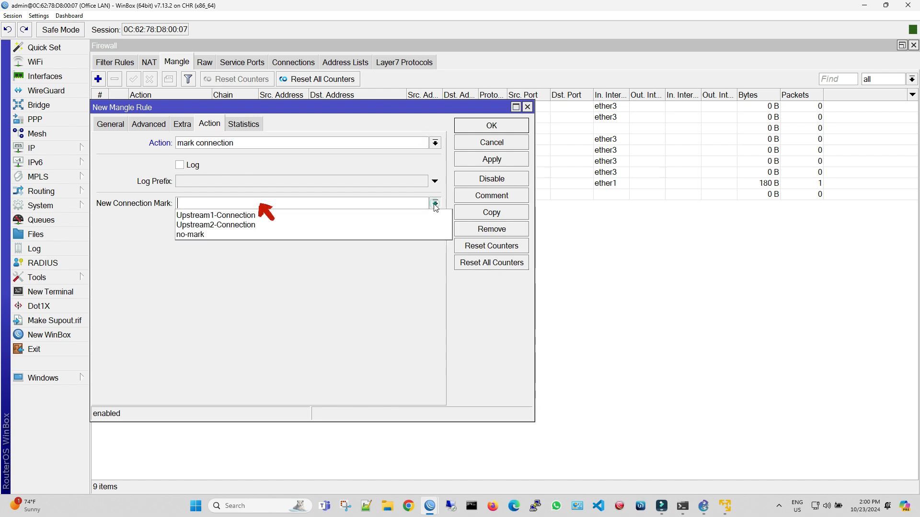
left_click(402, 222)
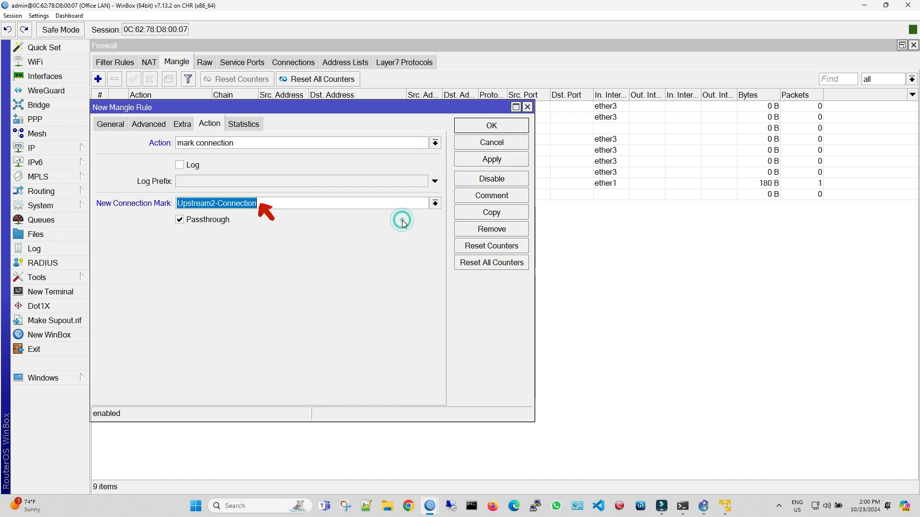
left_click(501, 162)
left_click(511, 127)
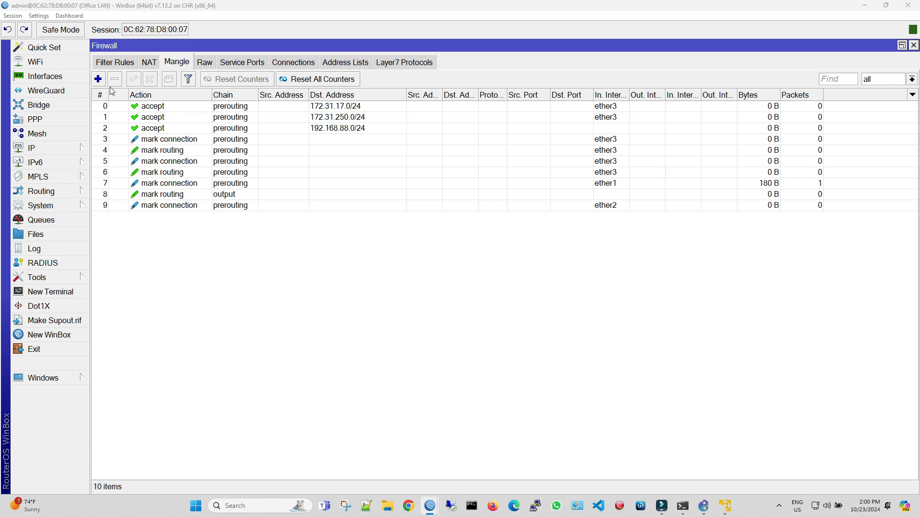
- Start a new mangle rule in the output chain that matches the connection mark Upstream2-Connection
left_click(98, 79)
left_click(109, 124)
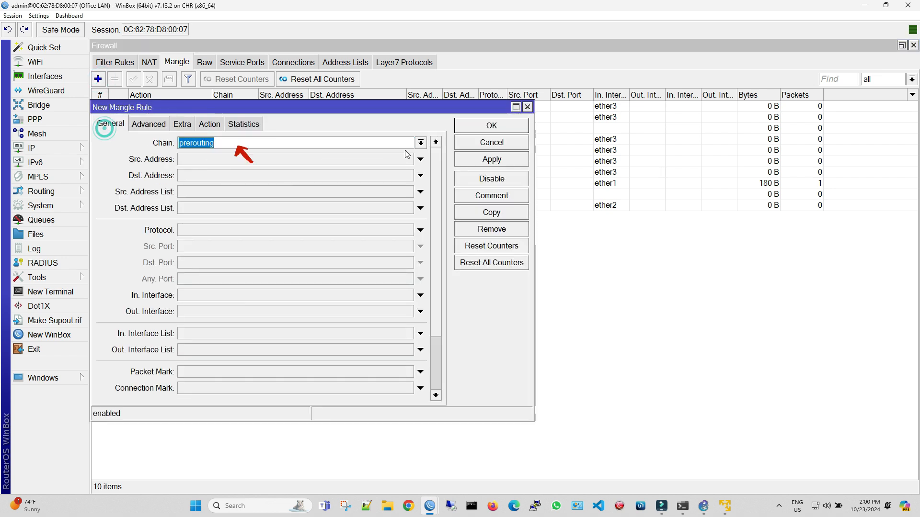
left_click(421, 143)
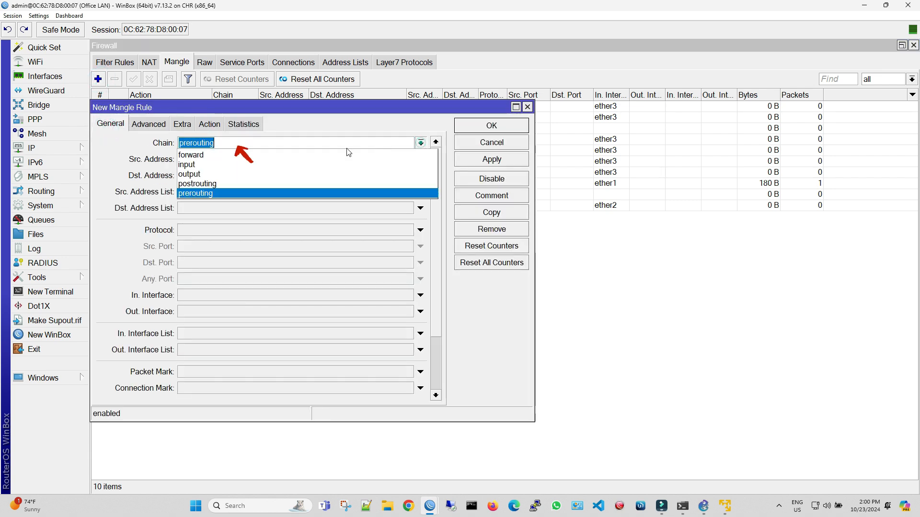
left_click(288, 174)
left_click(333, 388)
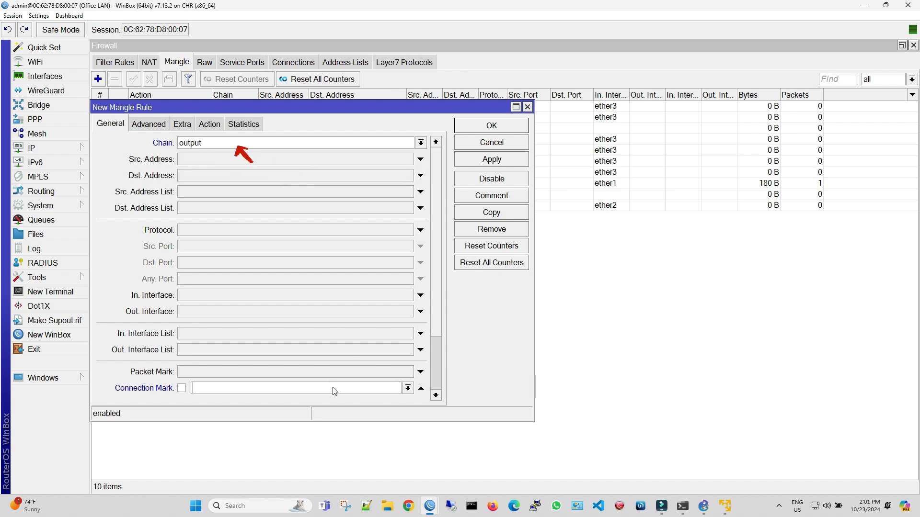
left_click(407, 388)
left_click(381, 408)
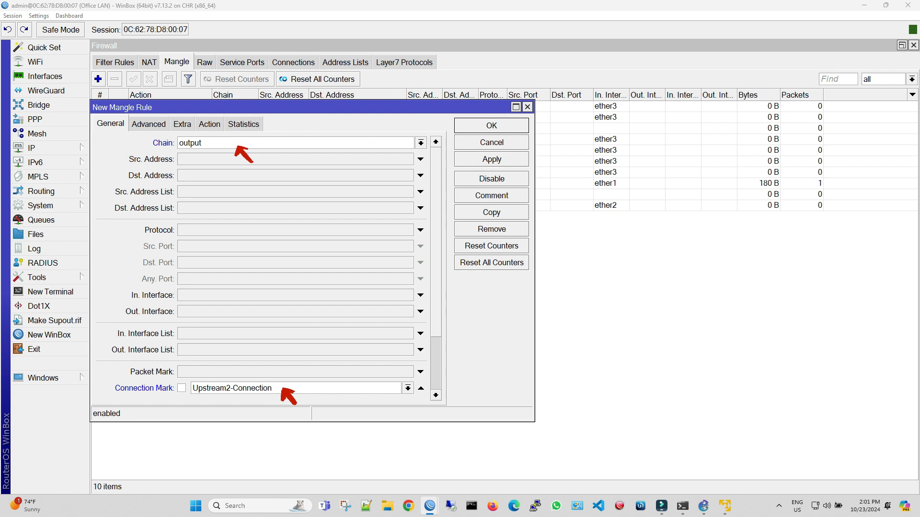
- Set the output rule's action to mark routing with new routing mark UP-2, turn off passthrough, and save the rule
left_click(209, 124)
left_click(210, 142)
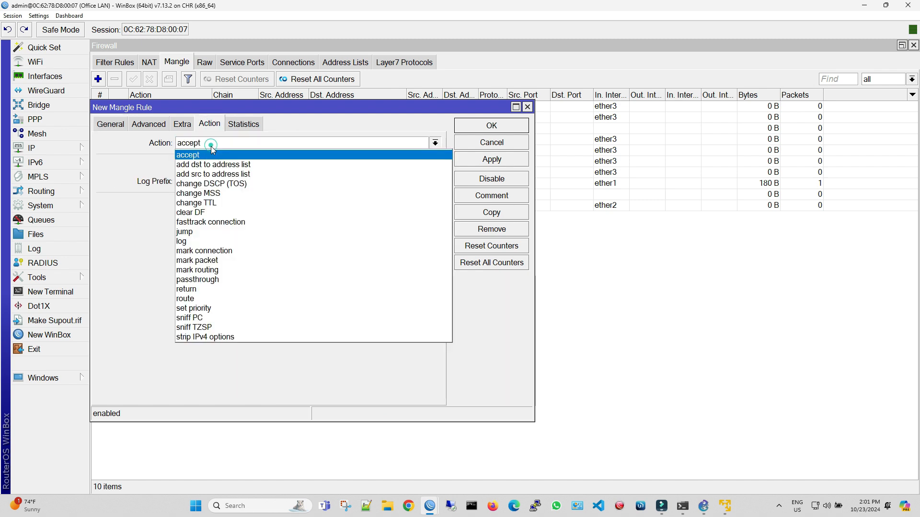
left_click(242, 267)
left_click(260, 208)
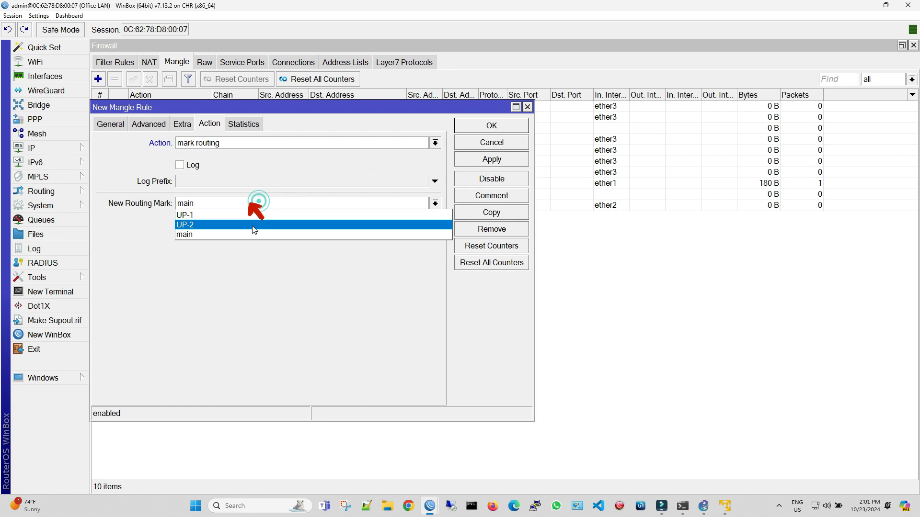
left_click(252, 224)
left_click(223, 225)
left_click(472, 158)
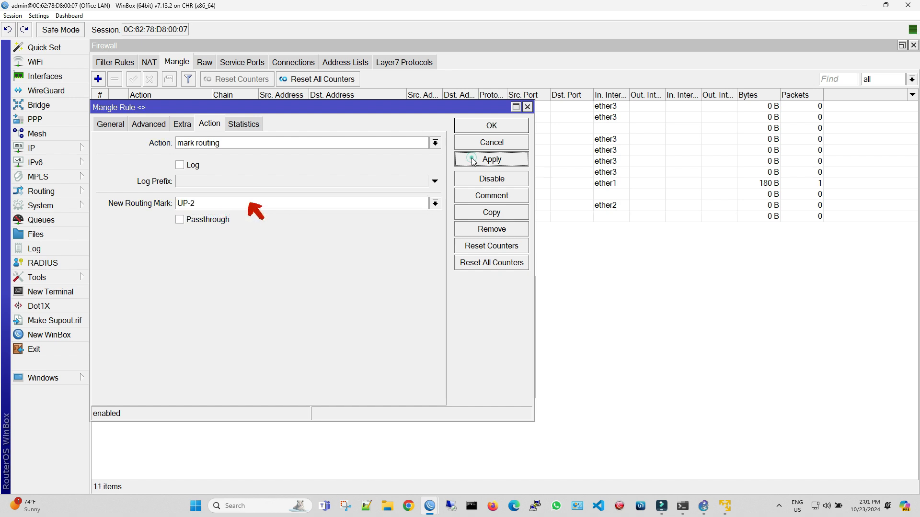
left_click(491, 124)
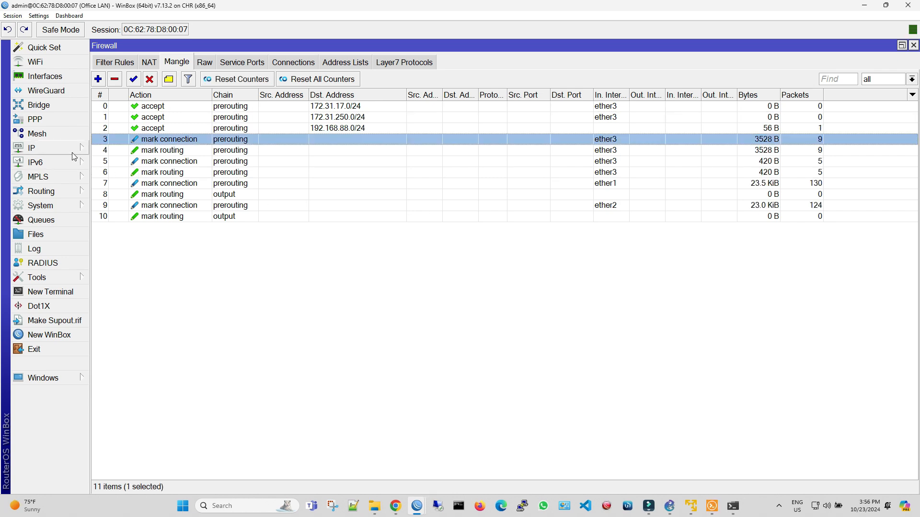
- Start a new IP route for destination 0.0.0.0/0 with the gateway 172.31.17.1
left_click(72, 151)
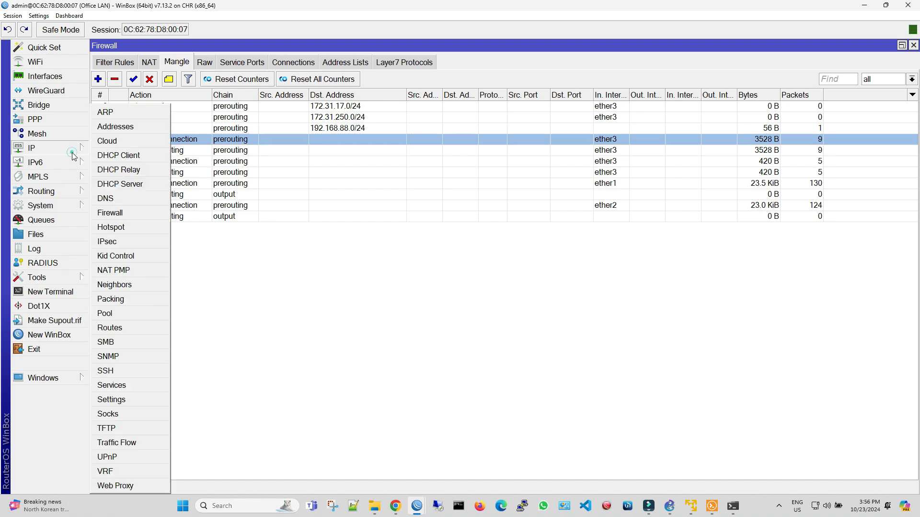
left_click(133, 326)
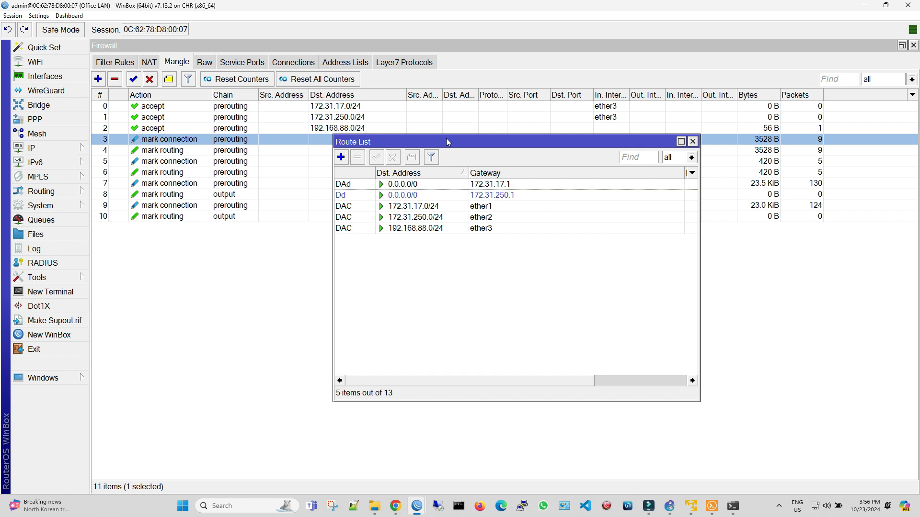
left_click(341, 161)
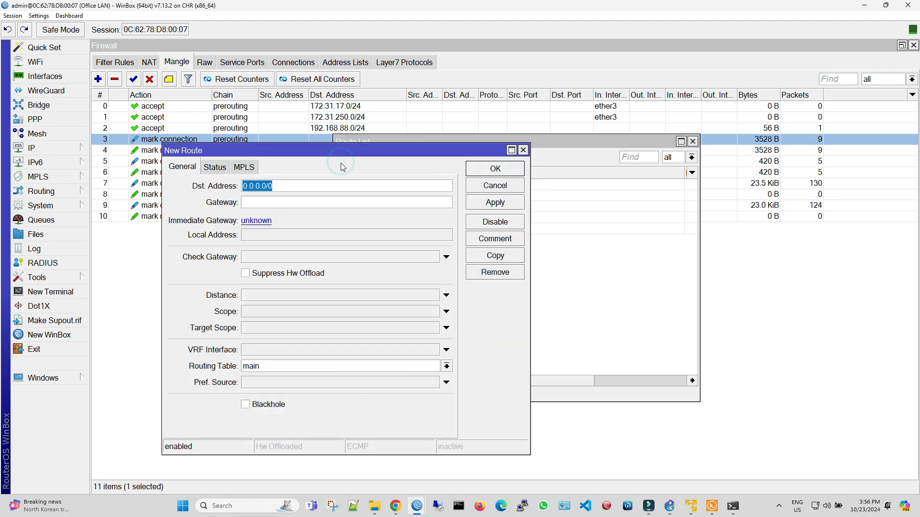
left_click_drag(435, 222, 482, 231)
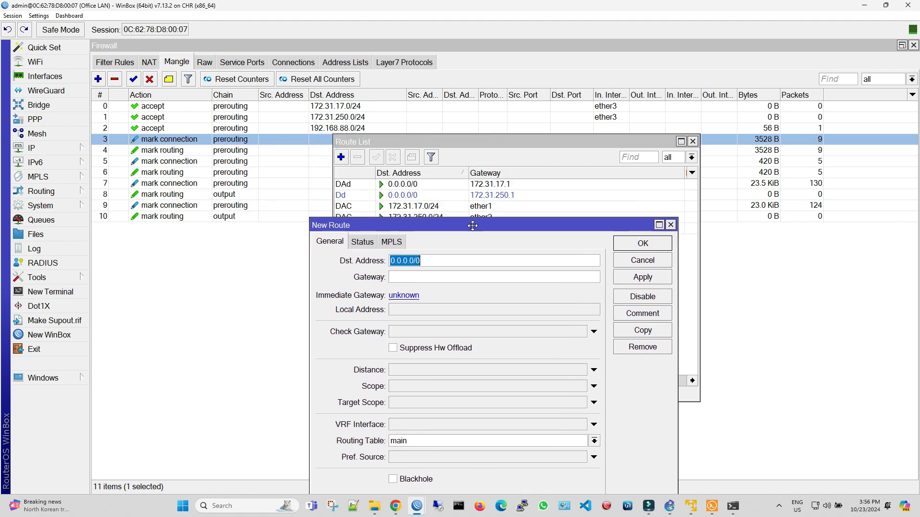
left_click(440, 277)
type("172")
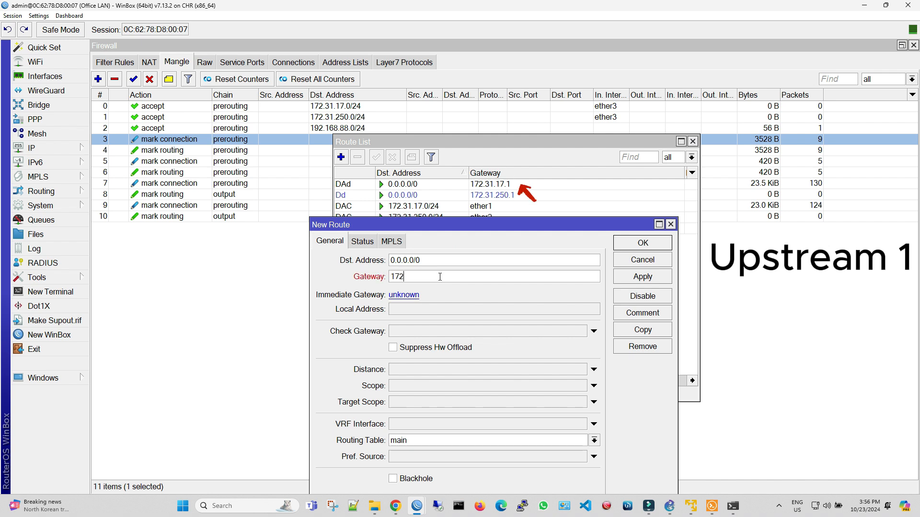
type(".31.17.1")
- Set the 172.31.17.1 route to check its gateway by ping, assign it to routing table UP-1, and apply it
left_click(428, 329)
left_click(430, 331)
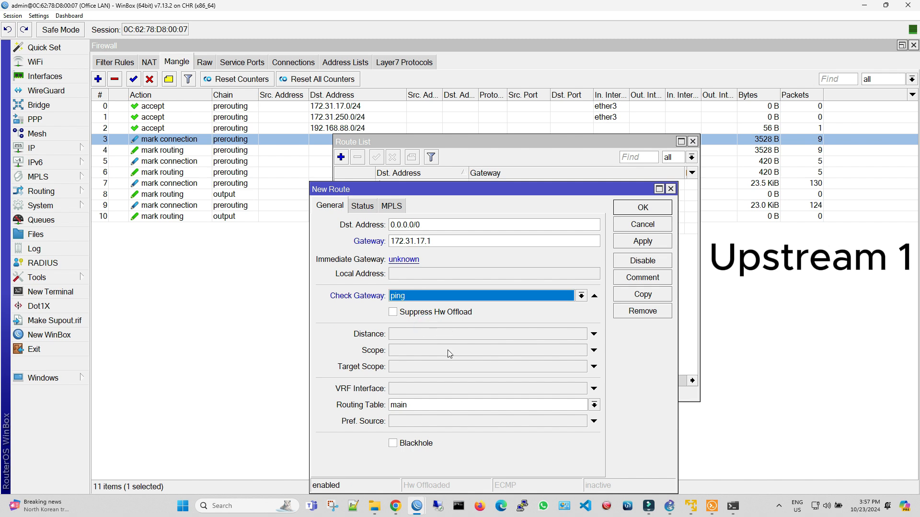
left_click(434, 405)
left_click(427, 417)
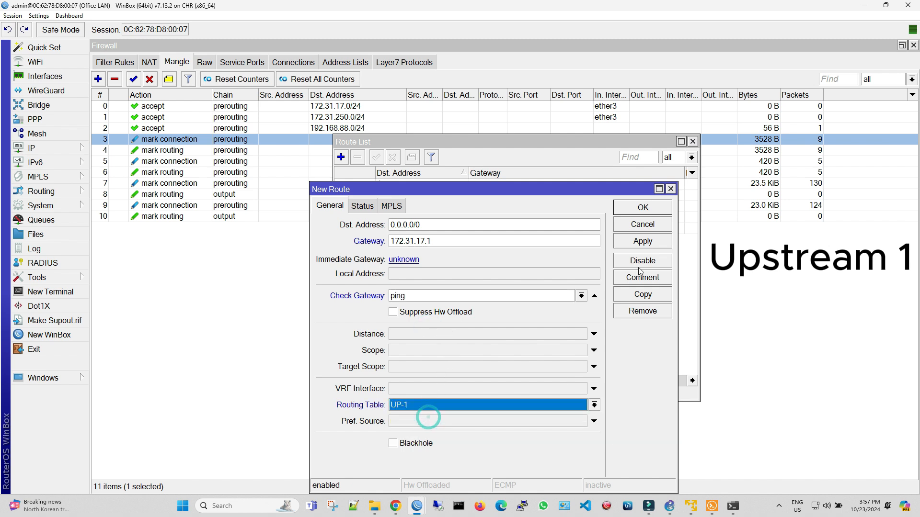
left_click(642, 242)
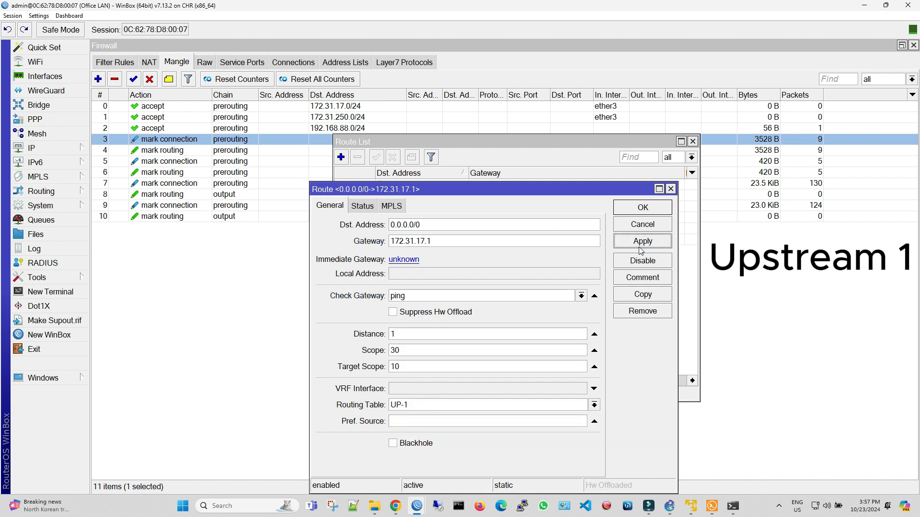
- Copy the UP-1 default route and set the copy's gateway to 172.31.250.1
left_click(642, 294)
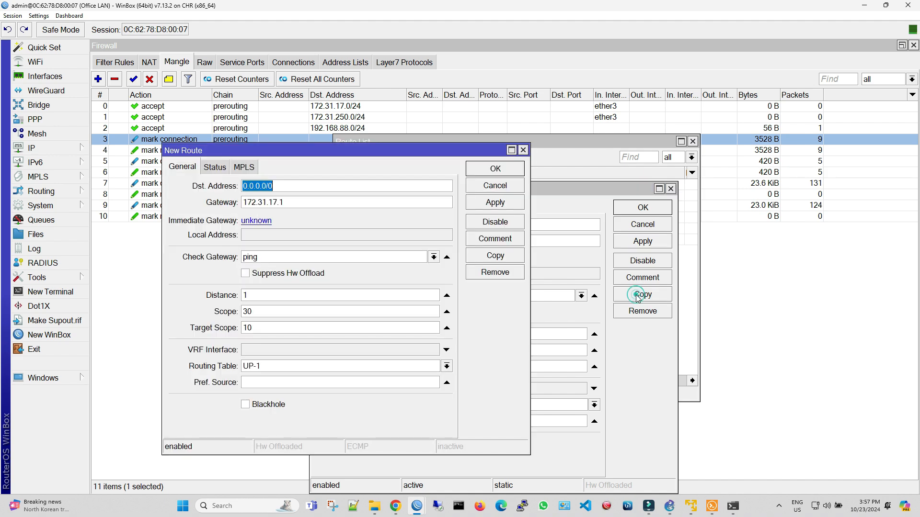
left_click(338, 202)
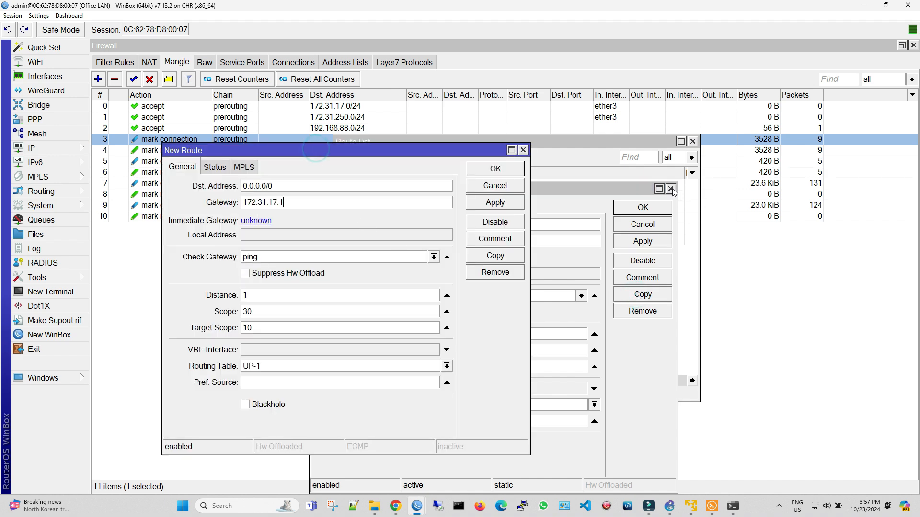
left_click_drag(419, 153, 578, 218)
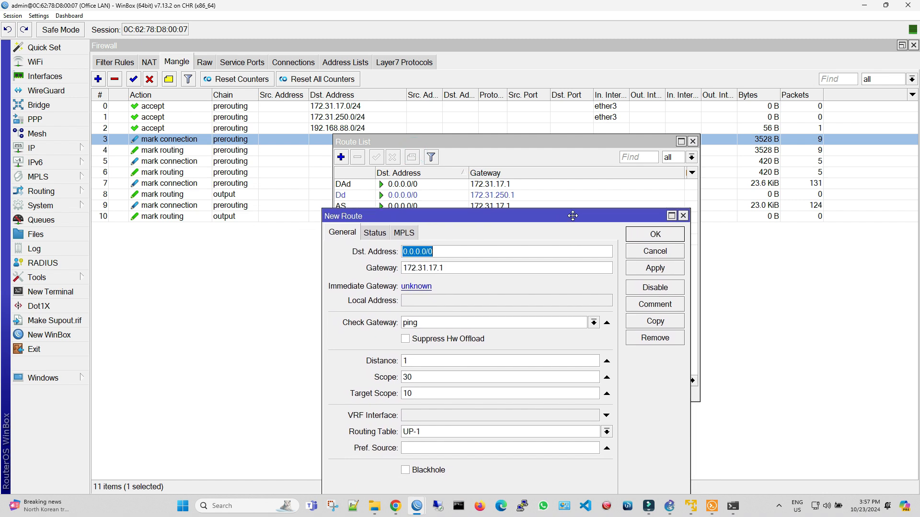
left_click(455, 268)
double_click(455, 267)
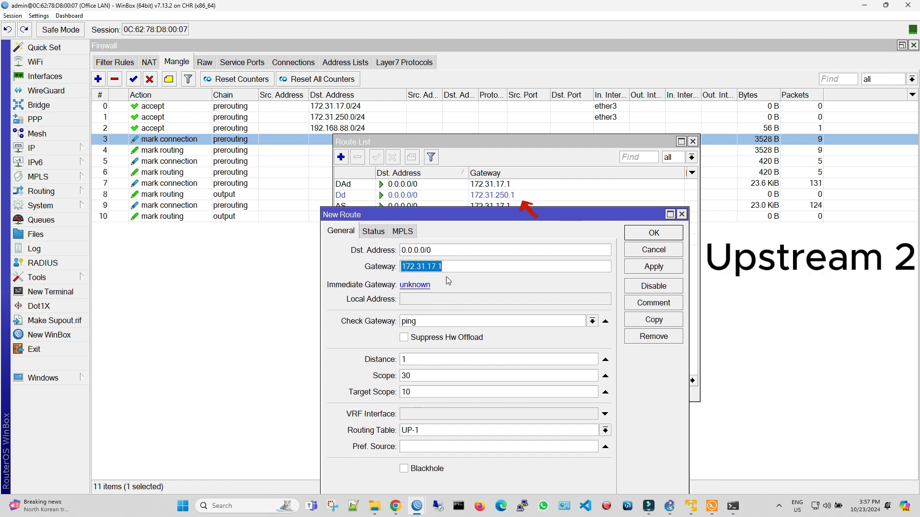
type("172.31.250.1")
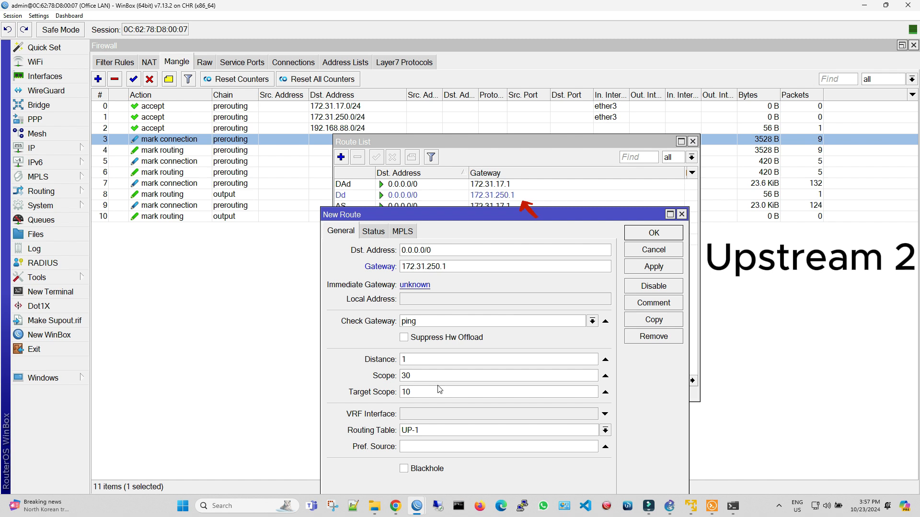
- Assign the copied 172.31.250.1 route to routing table UP-2 and save it
left_click(435, 426)
left_click(436, 451)
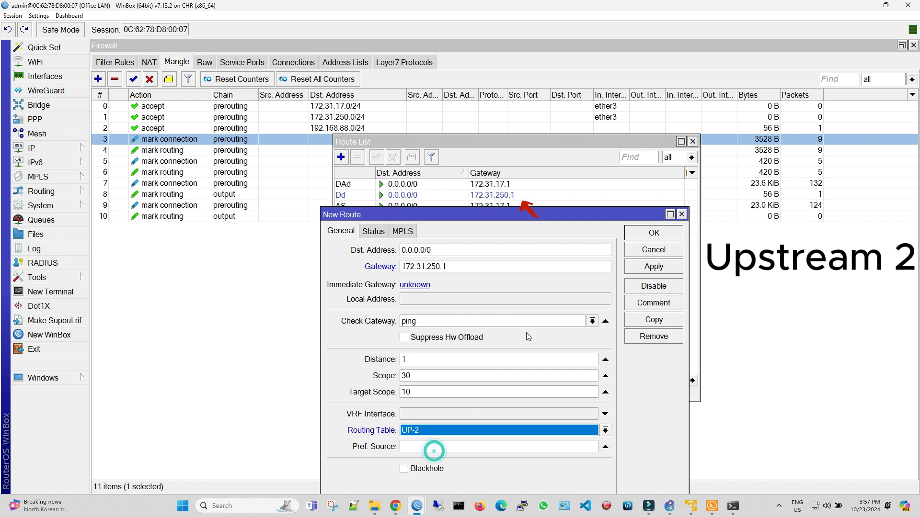
left_click(654, 268)
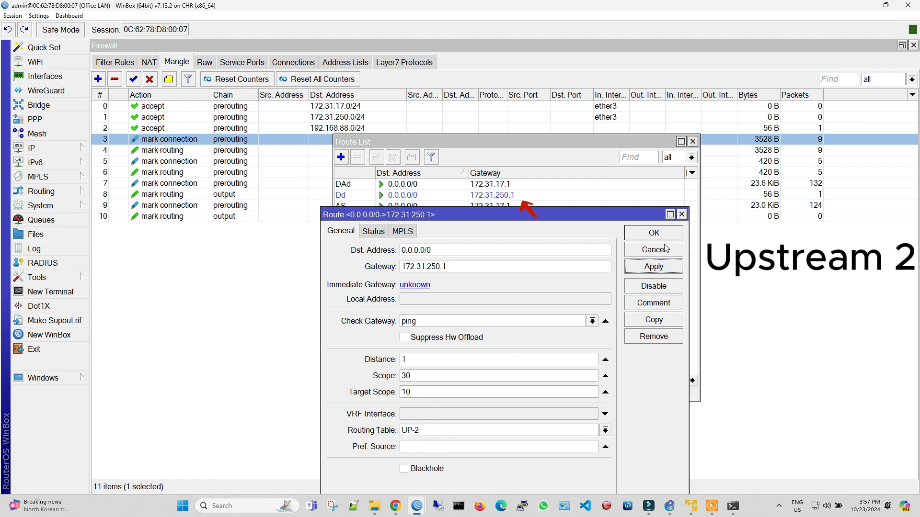
left_click(654, 234)
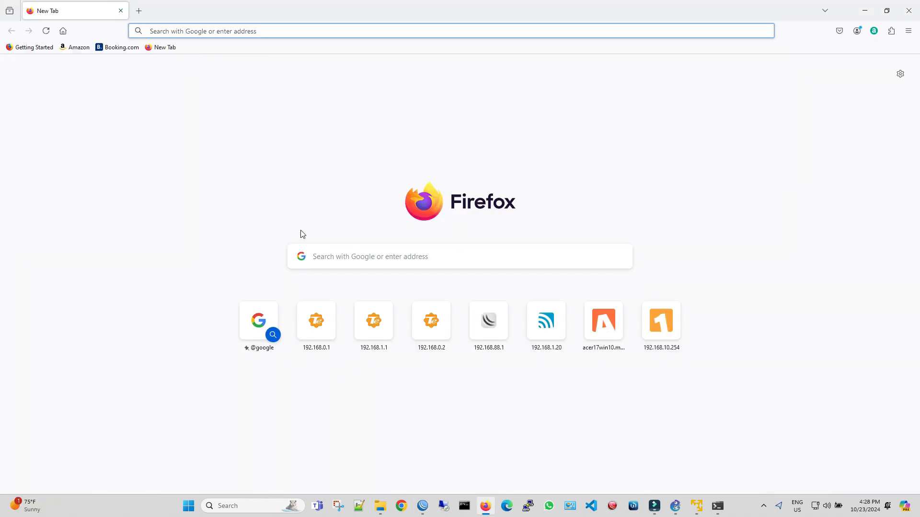
- Load fast.com in Firefox to run an internet speed test, and restart the test to create a new connection
left_click(341, 257)
type("fast.com")
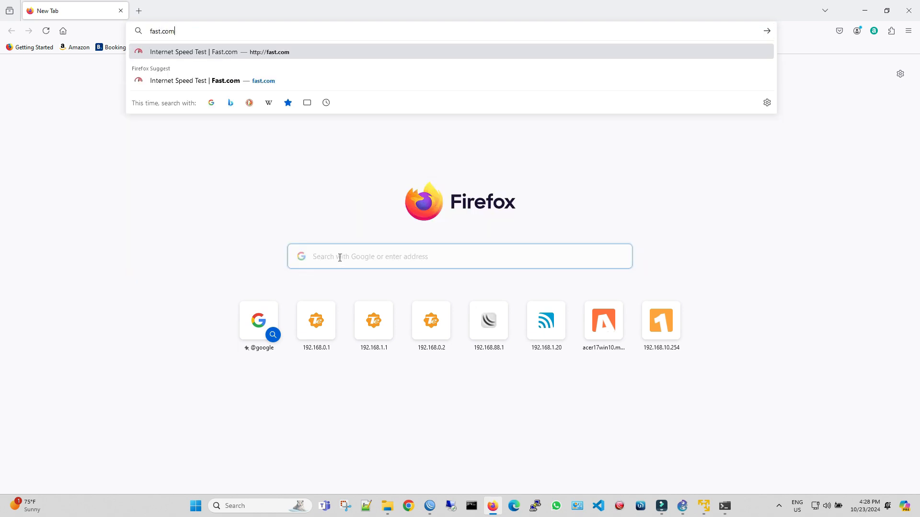
key("Return")
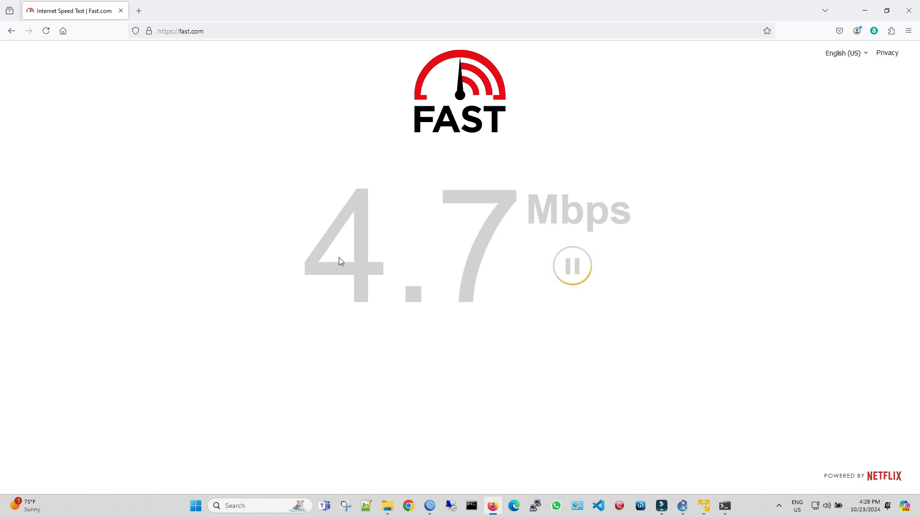
left_click(569, 280)
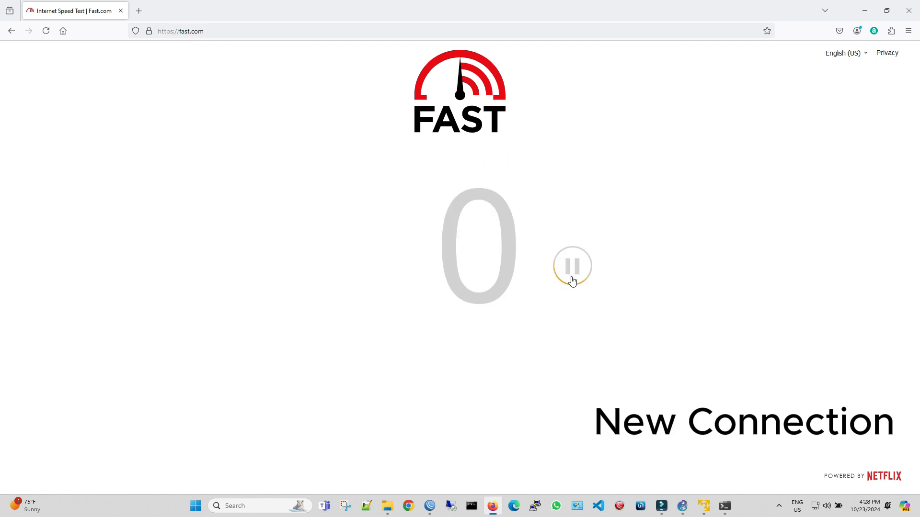